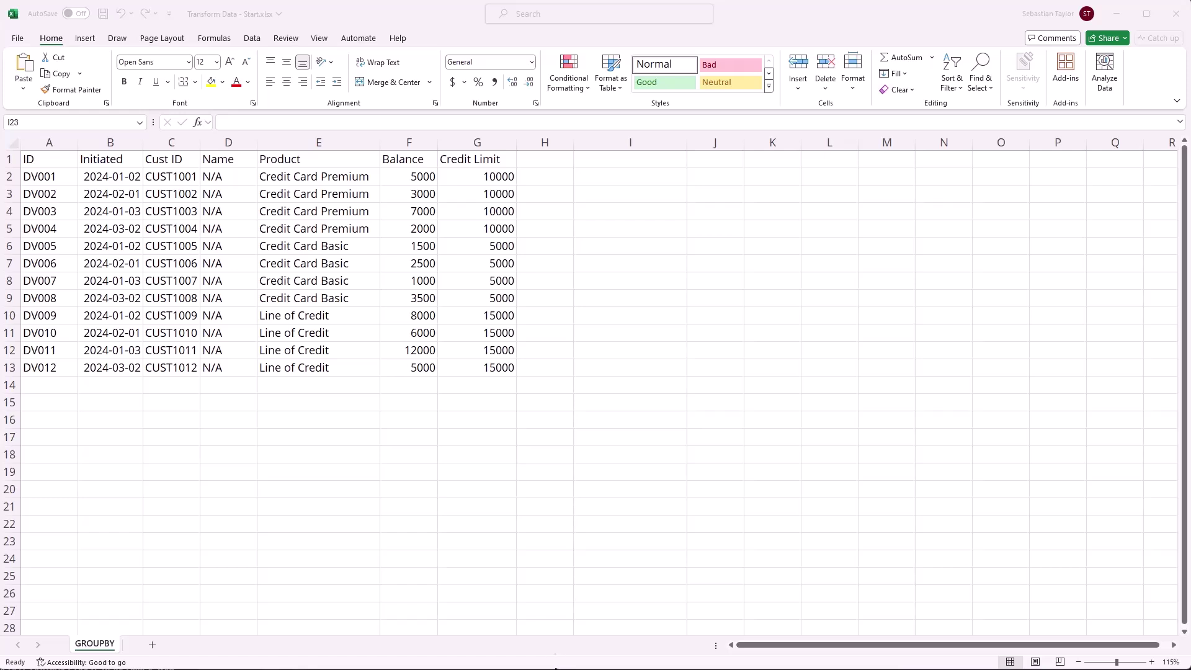
Enter =GROUPBY(E2:E13,F2:F13,SUM) in I2: Basic 8500, Premium 17000, Line of Credit 31000, Total 56500.
{"action": "left_click", "coordinate": [556, 661]}
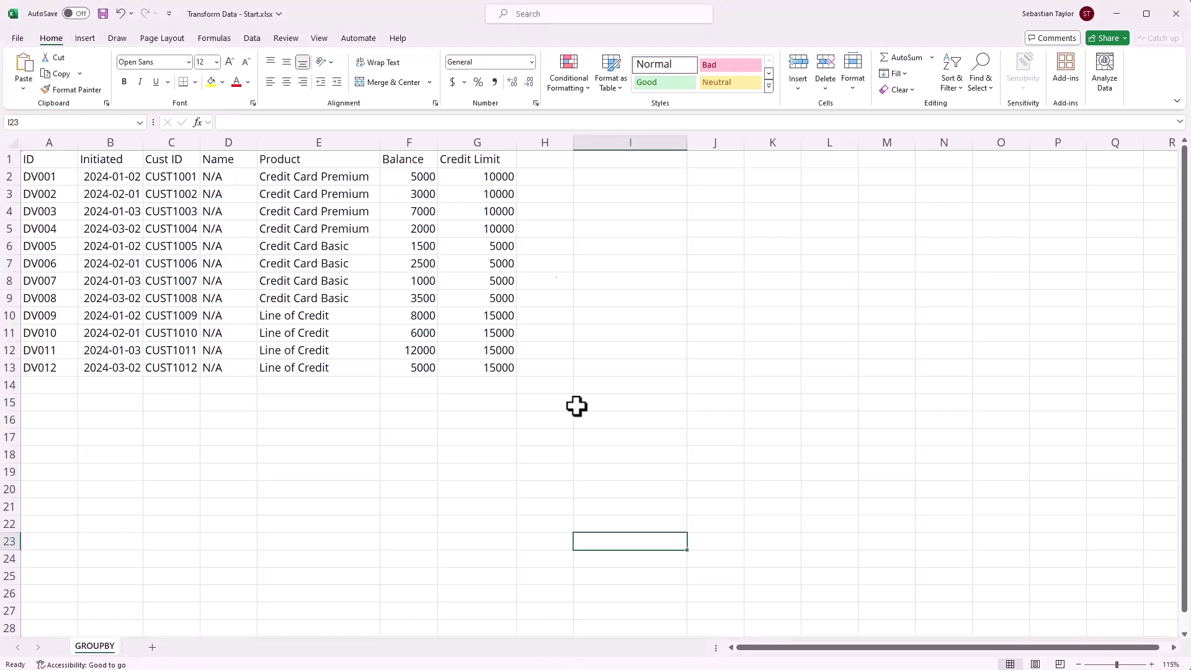
{"action": "left_click", "coordinate": [614, 176]}
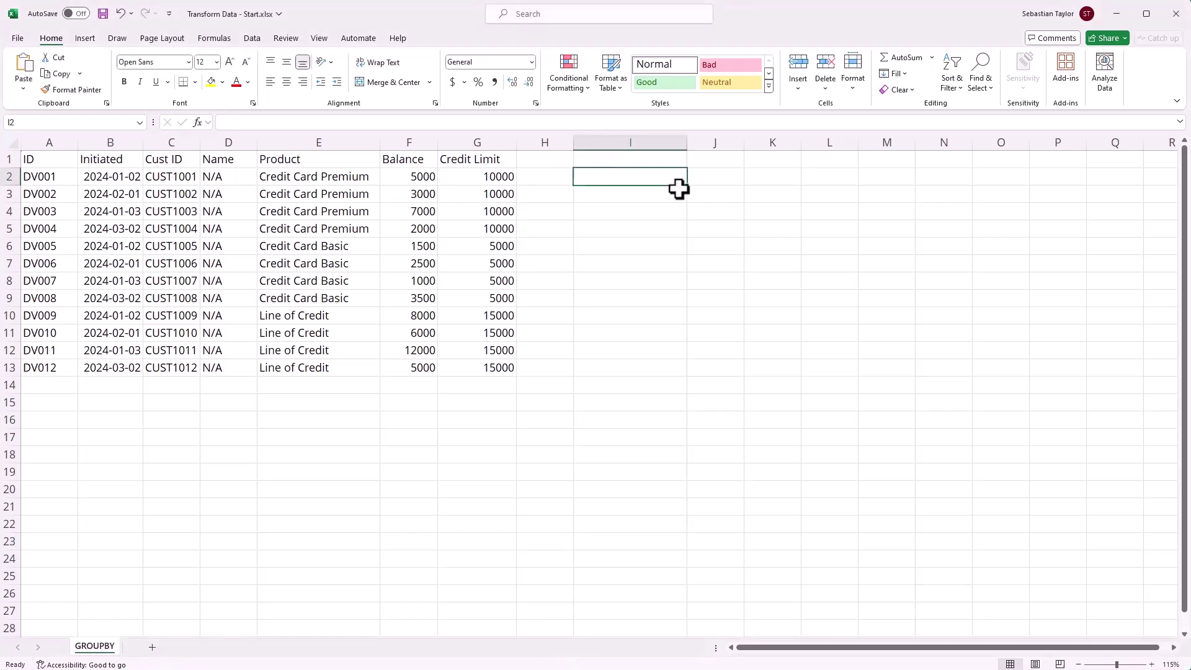
{"action": "type", "text": "=GROUPBY"}
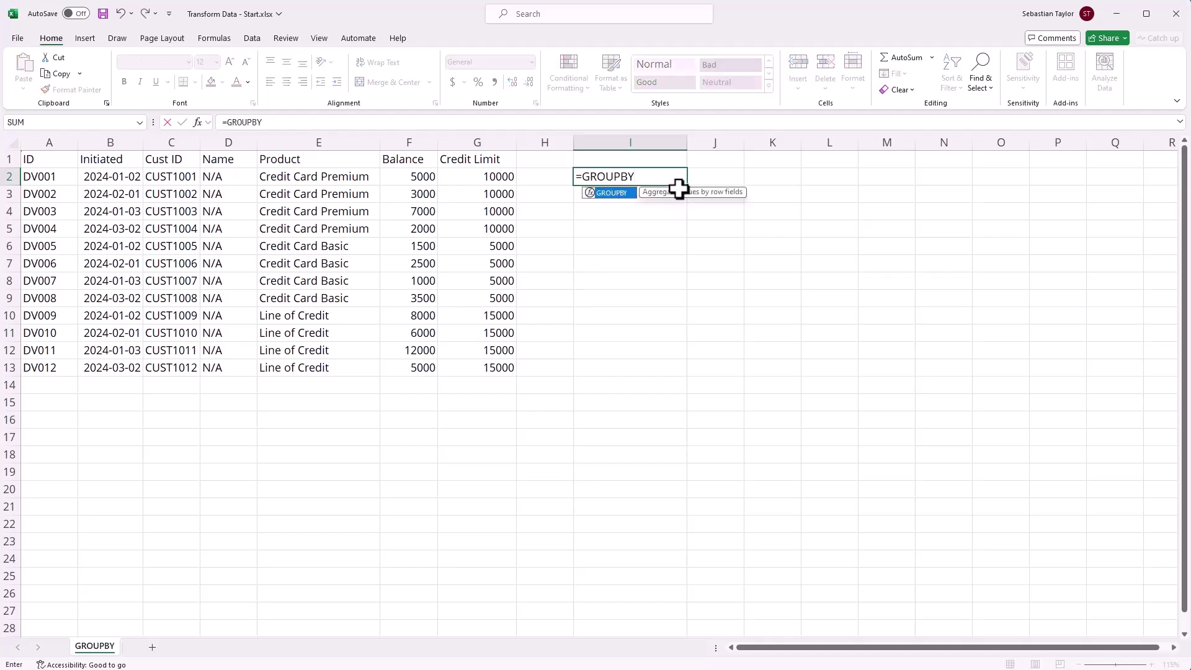
{"action": "type", "text": "("}
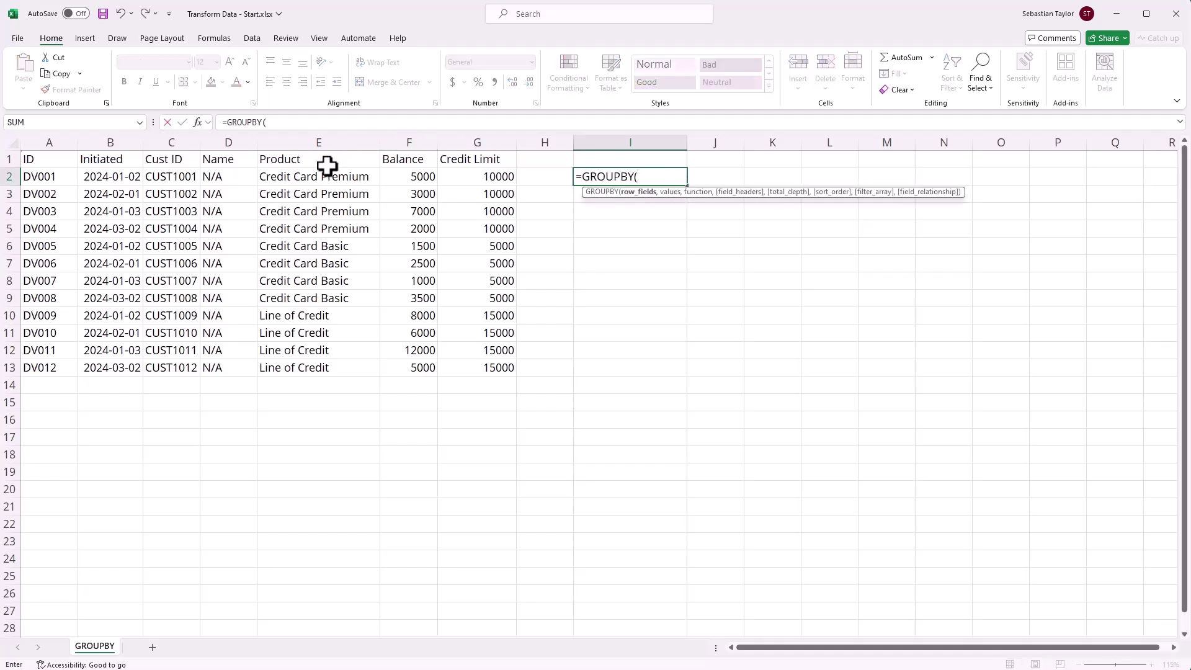
{"action": "left_click_drag", "start_coordinate": [313, 177], "coordinate": [309, 373]}
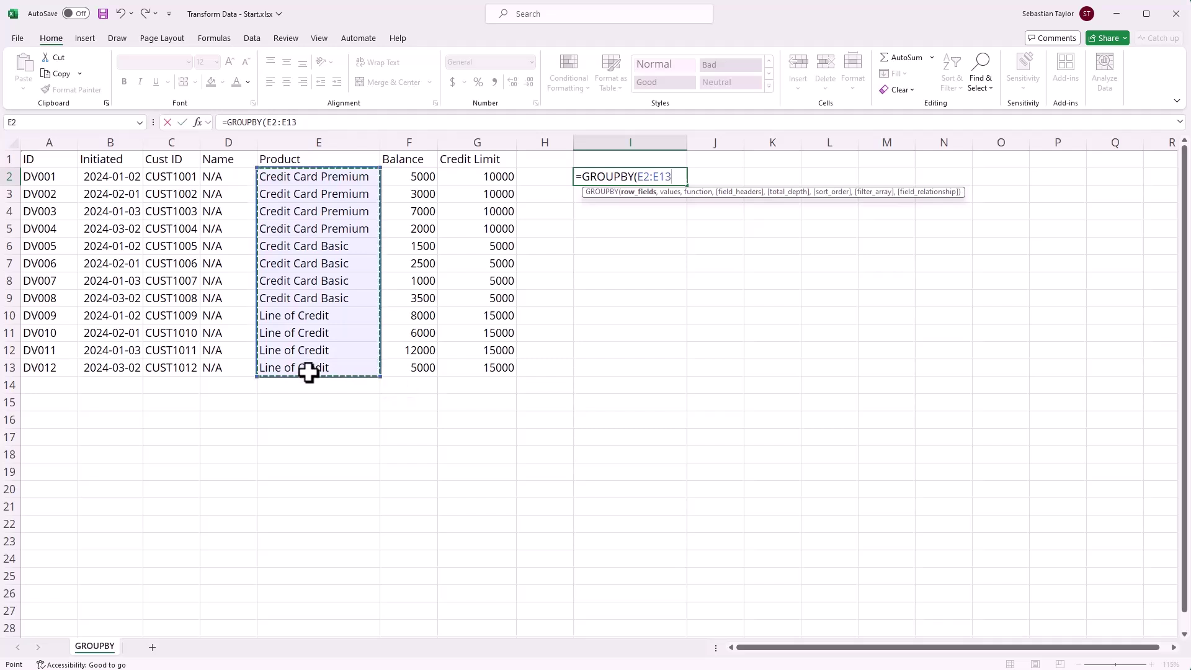
{"action": "type", "text": ","}
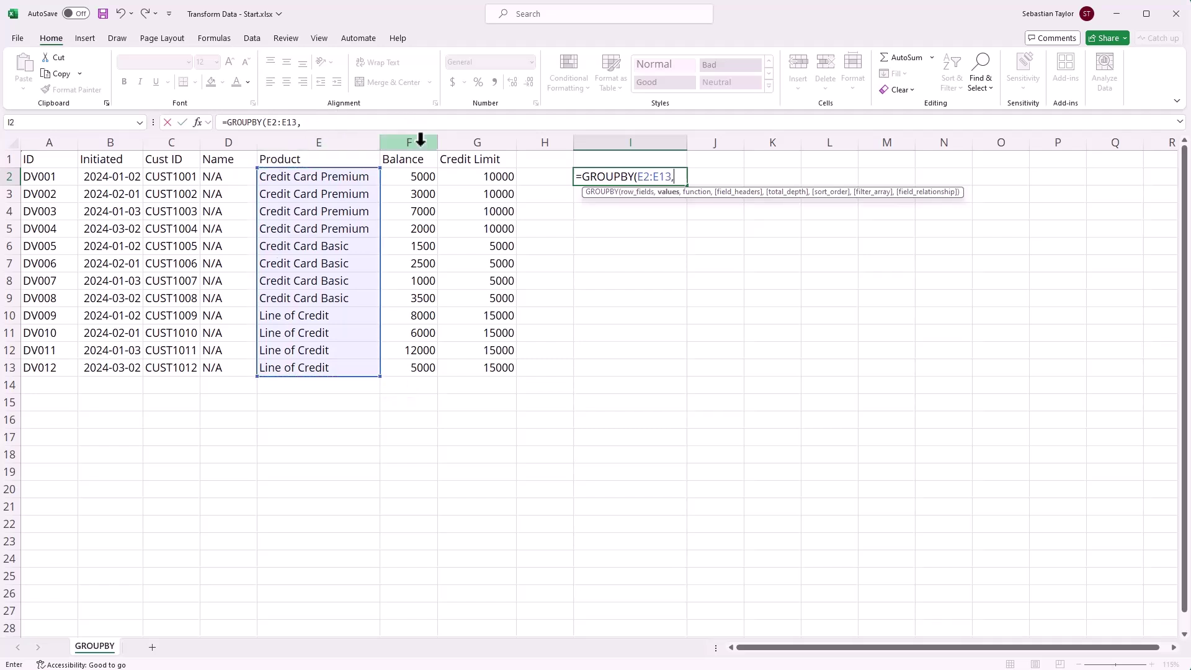
{"action": "left_click", "coordinate": [398, 177]}
{"action": "left_click_drag", "start_coordinate": [397, 176], "coordinate": [405, 368]}
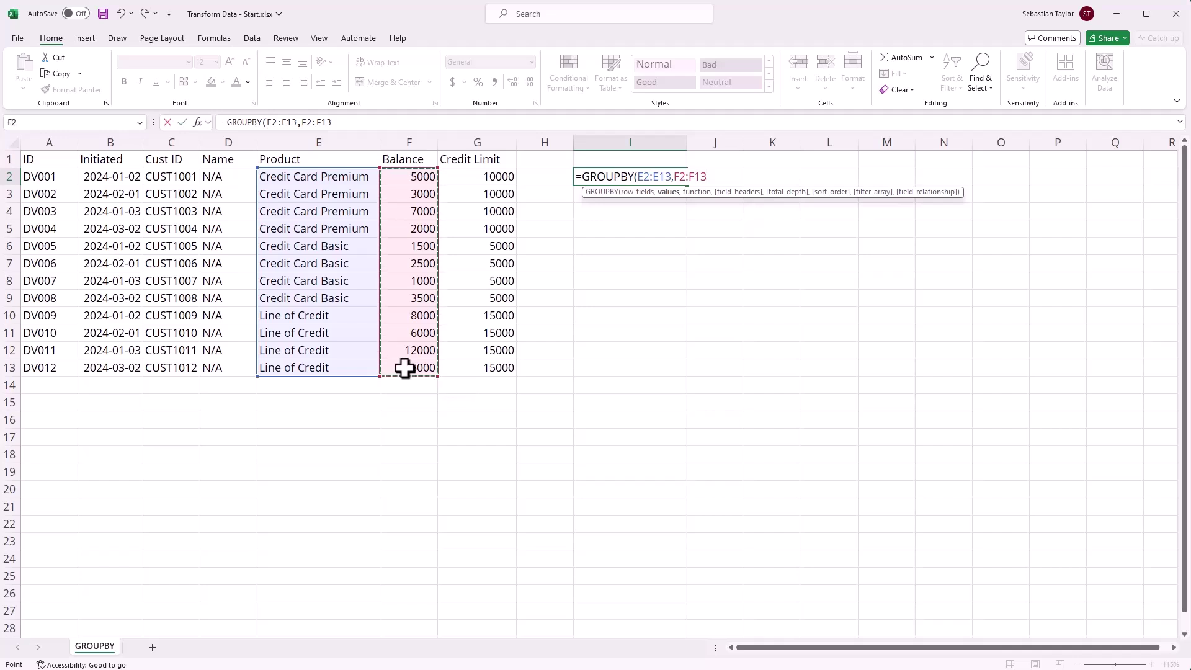
{"action": "type", "text": ","}
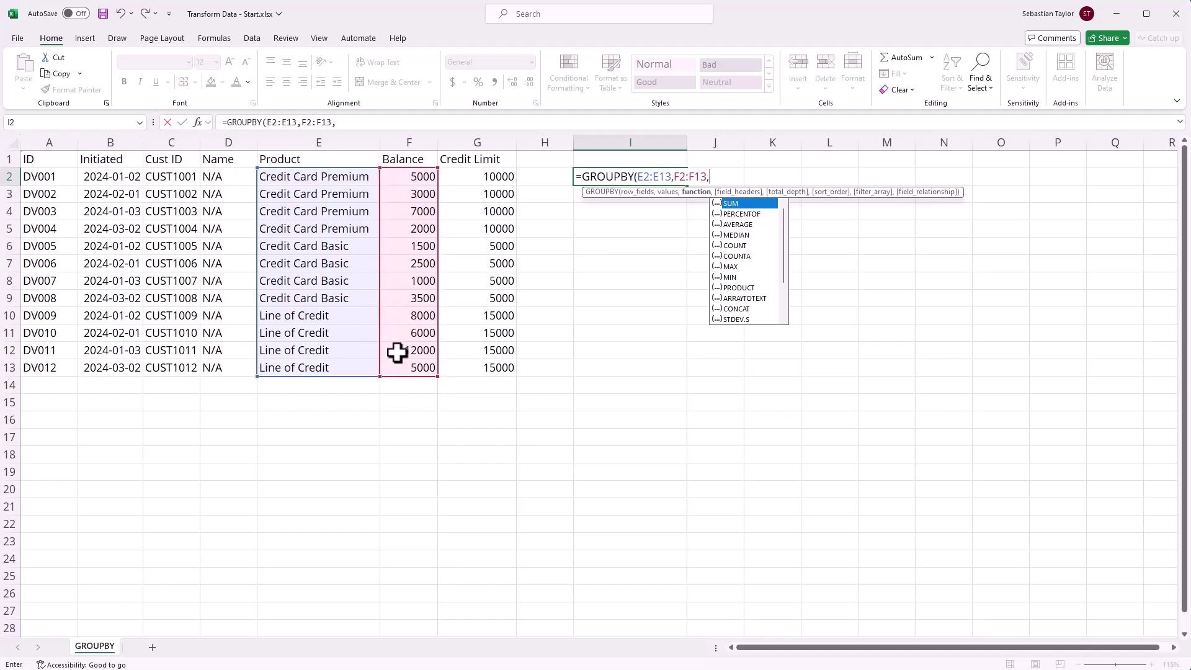
{"action": "type", "text": "S"}
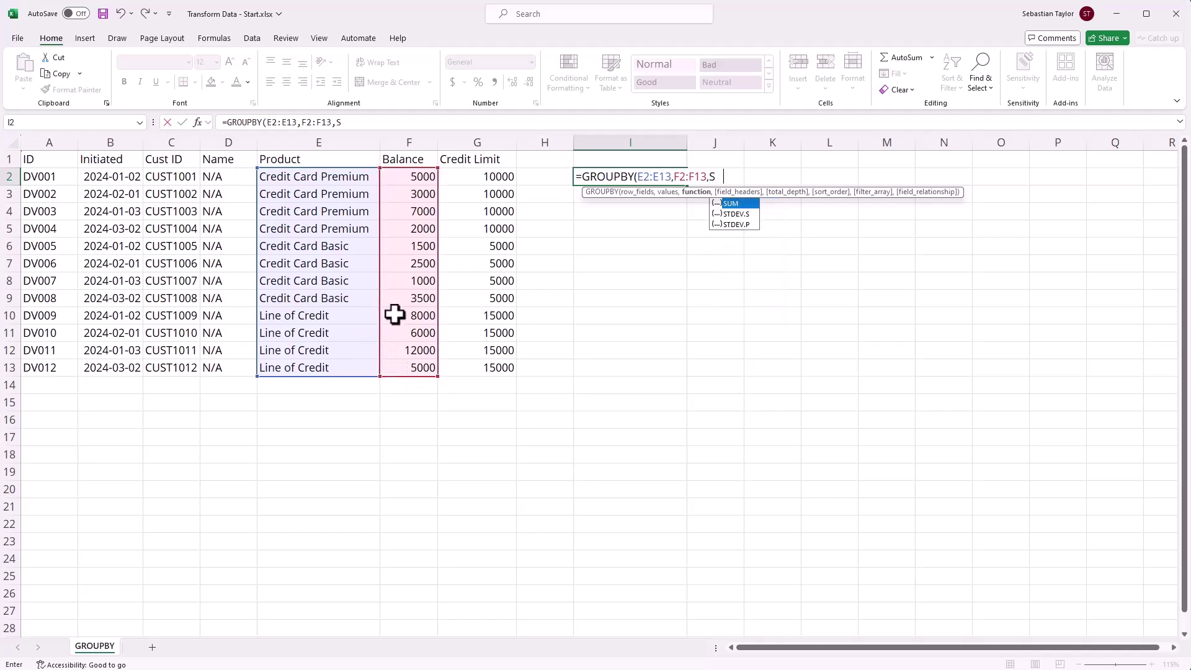
{"action": "type", "text": "UM)"}
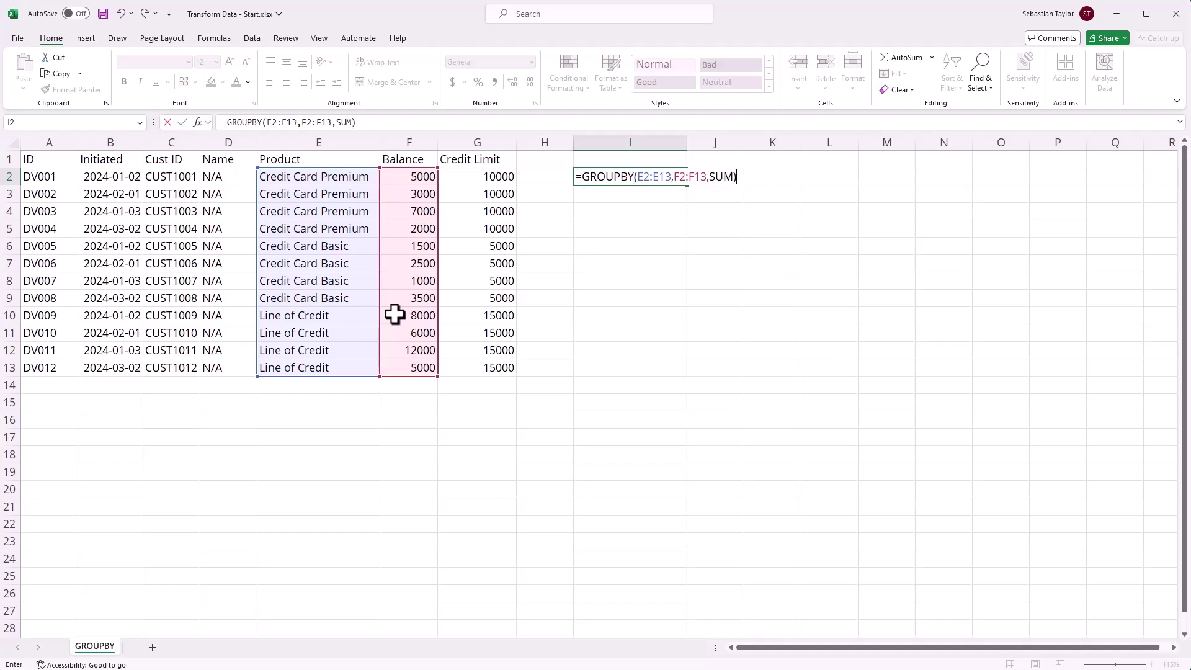
{"action": "key", "text": "Return"}
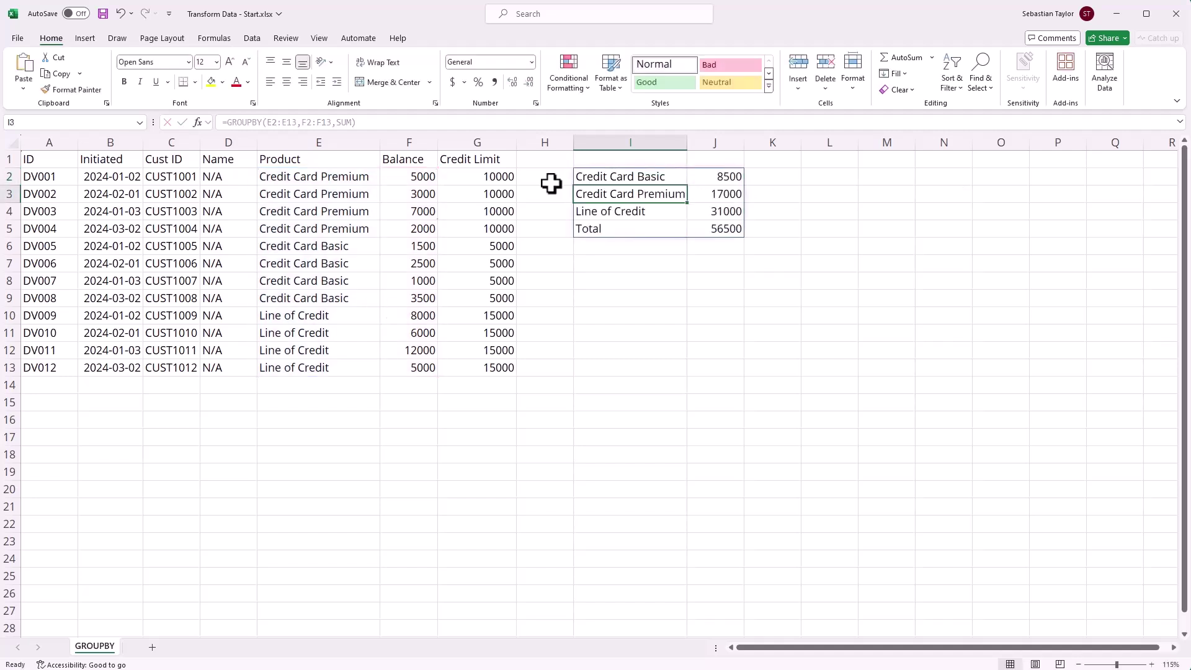
Type '..' into I4 to trigger a #SPILL! error in I2, then clear I4.
{"action": "left_click", "coordinate": [646, 177]}
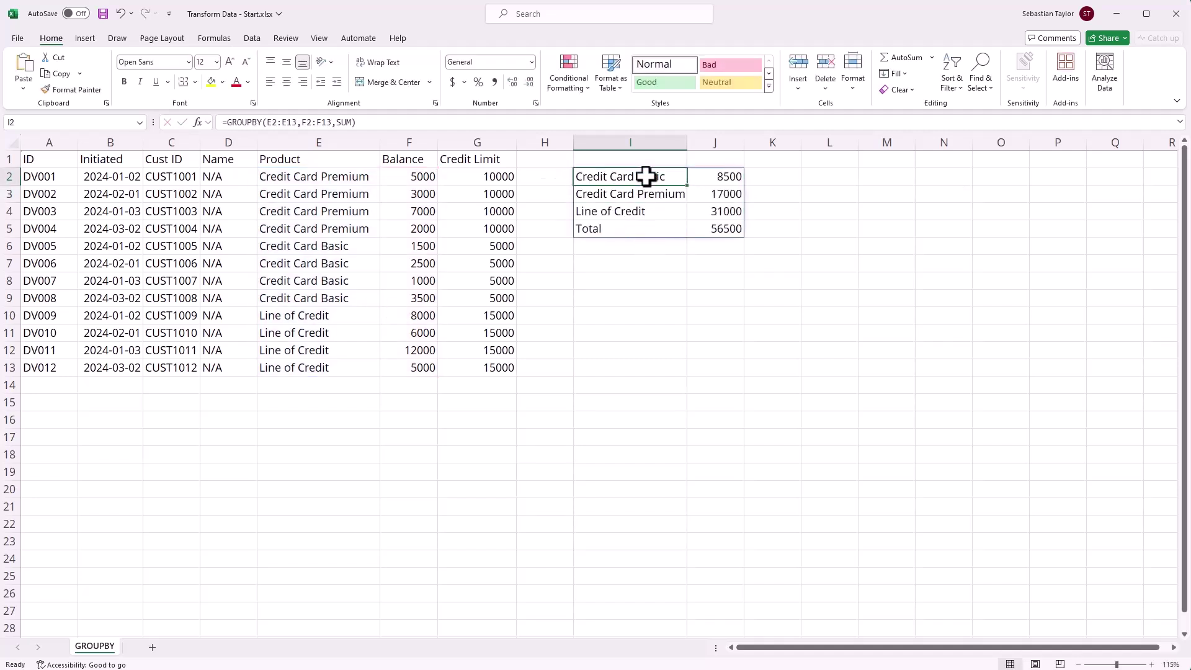
{"action": "left_click", "coordinate": [659, 211]}
{"action": "type", "text": ".."}
{"action": "left_click", "coordinate": [660, 260]}
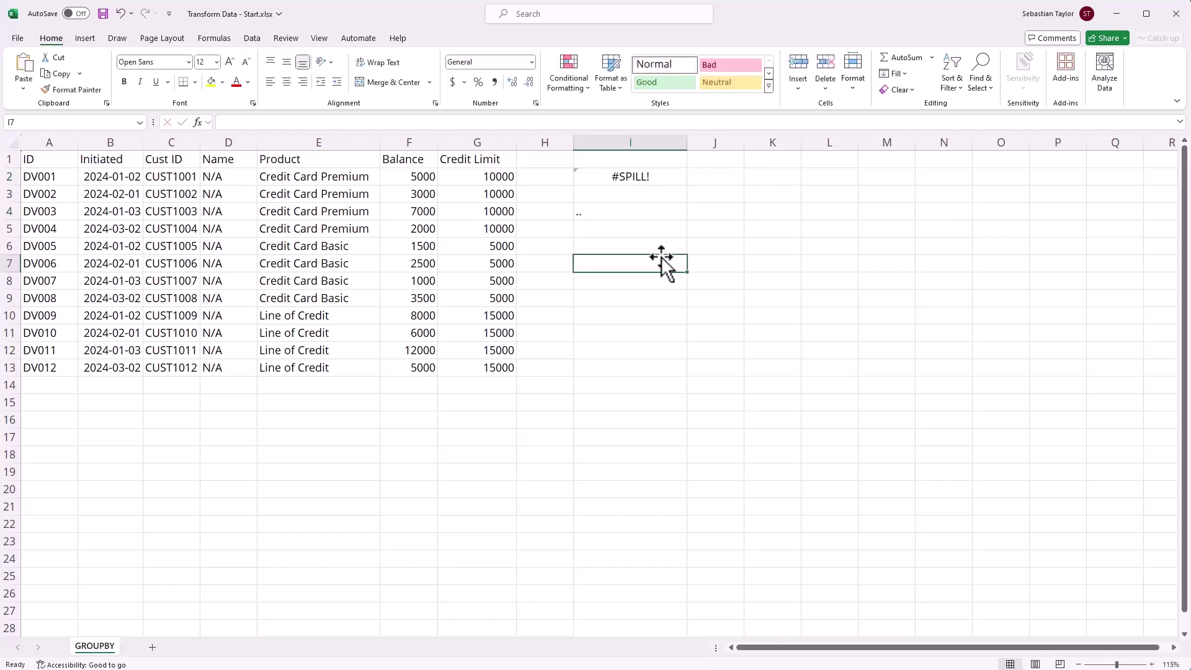
{"action": "left_click", "coordinate": [657, 212]}
{"action": "key", "text": "Delete"}
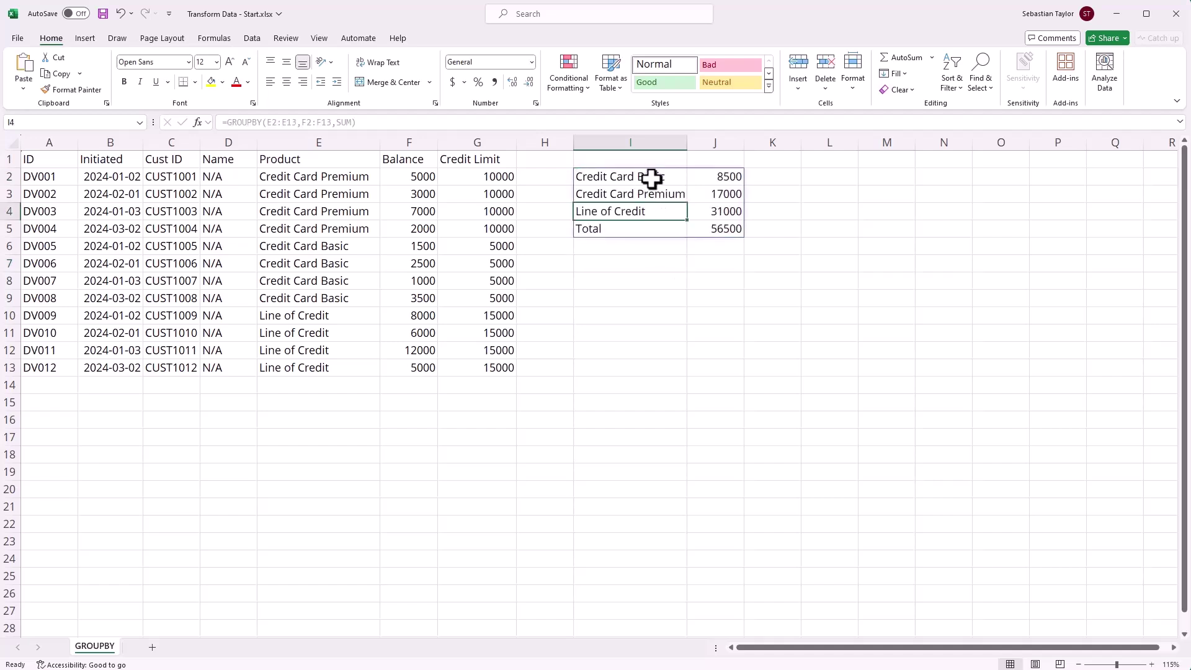
Review the GROUPBY formula in the formula bar, then delete it from I2.
{"action": "left_click", "coordinate": [644, 177]}
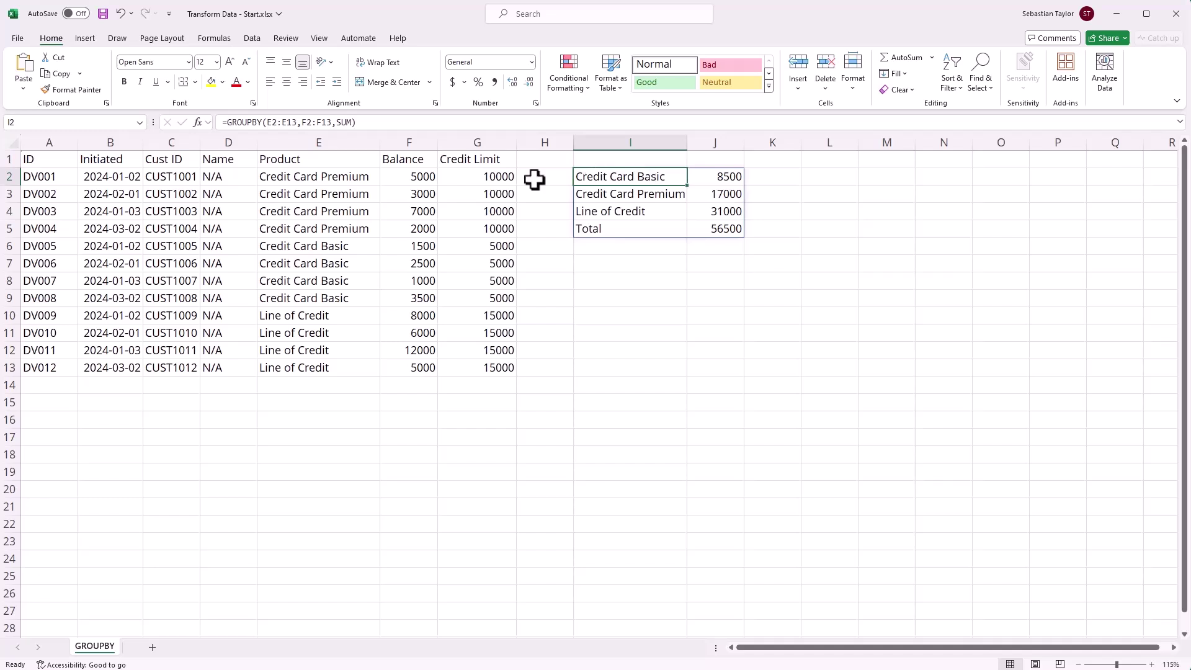
{"action": "left_click", "coordinate": [358, 122]}
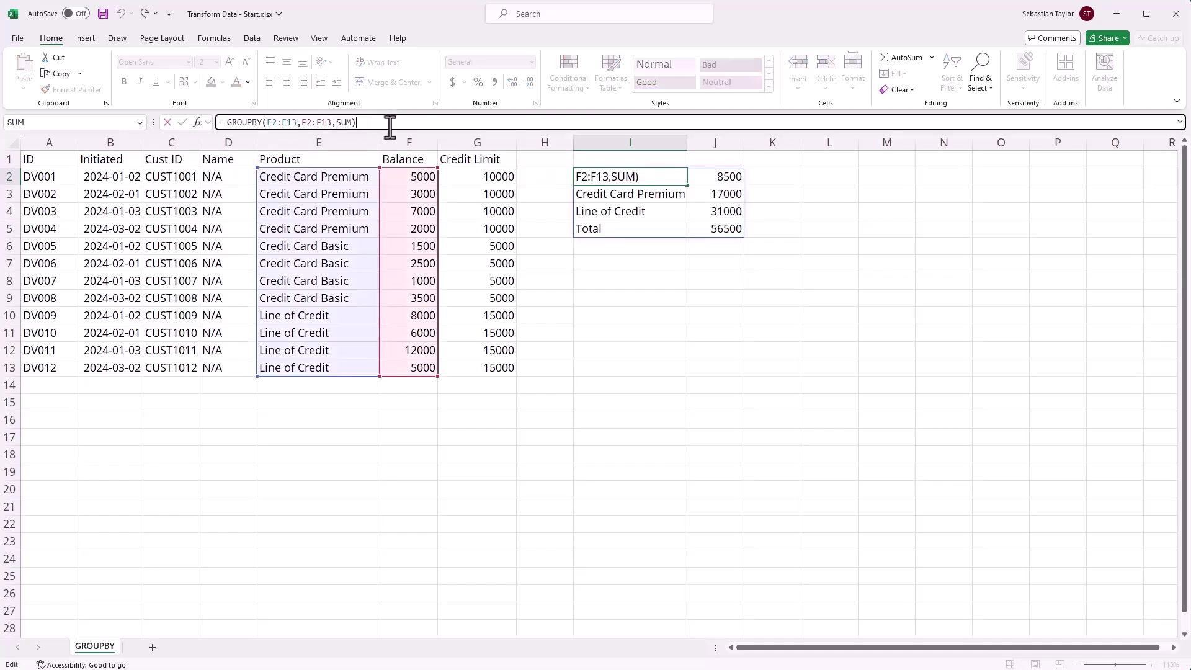
{"action": "key", "text": "Escape"}
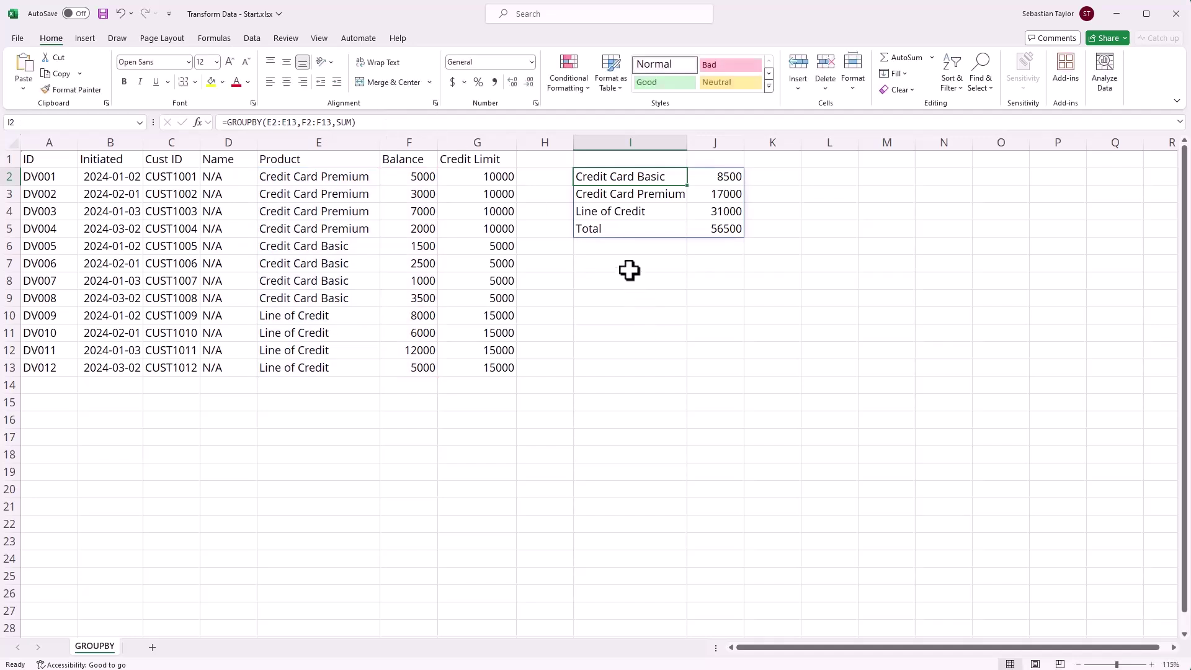
{"action": "key", "text": "Delete"}
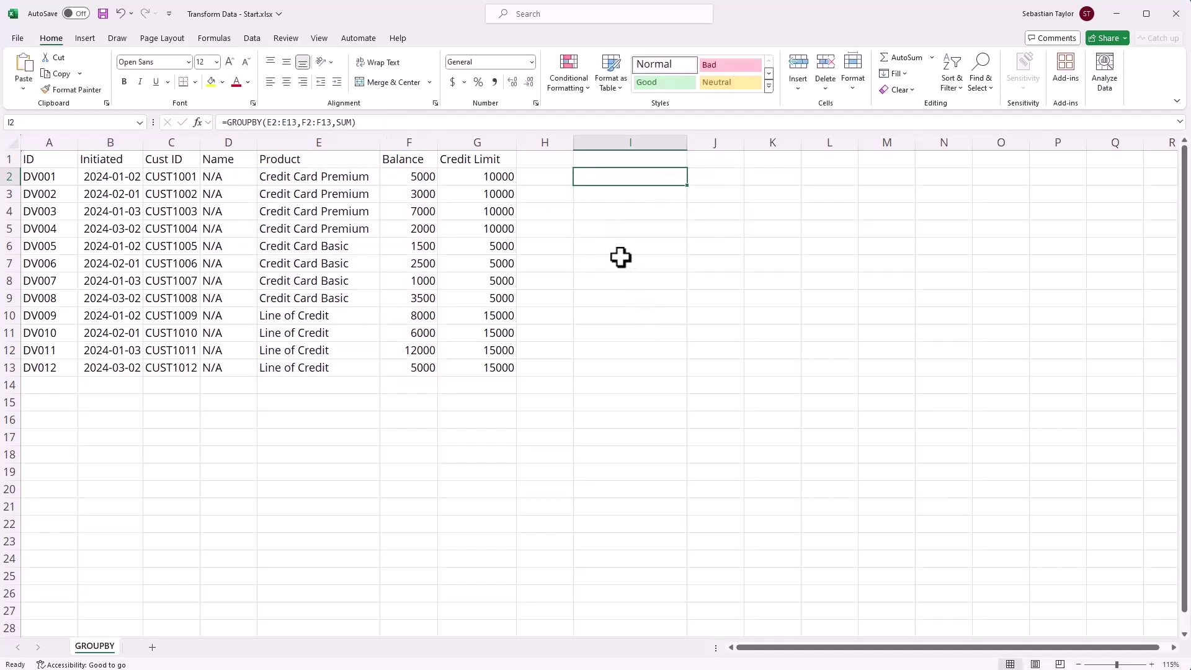
Convert the loan data A1:G13 into a table with headers.
{"action": "left_click", "coordinate": [333, 241]}
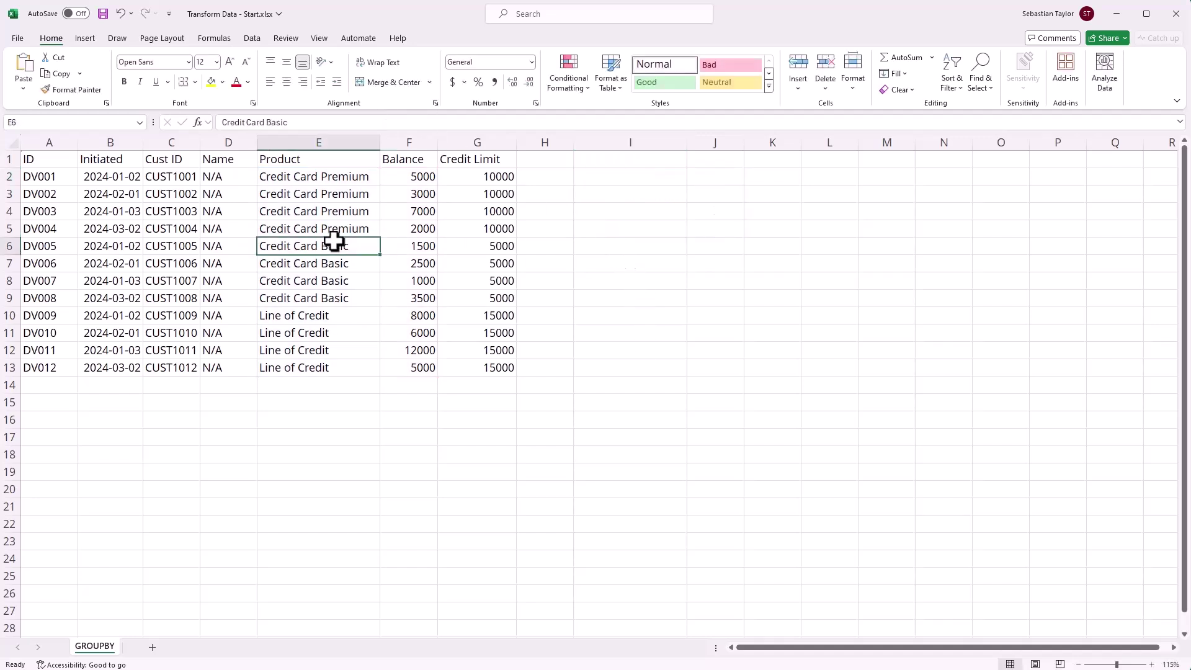
{"action": "key", "text": "ctrl+t"}
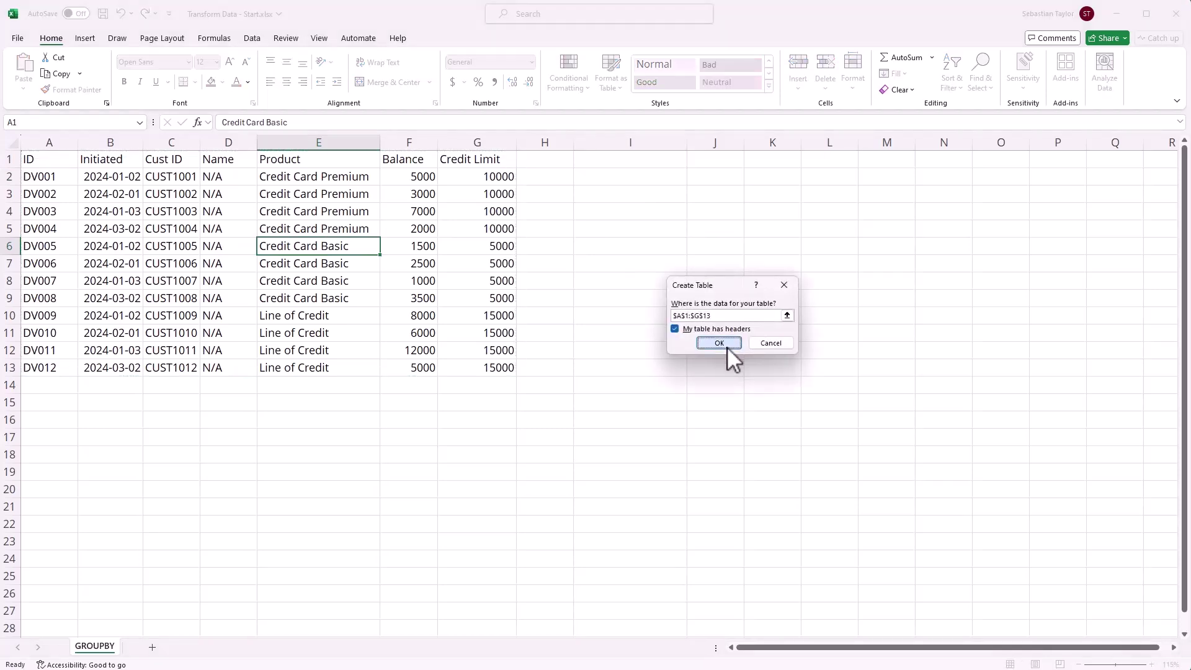
{"action": "left_click", "coordinate": [720, 343]}
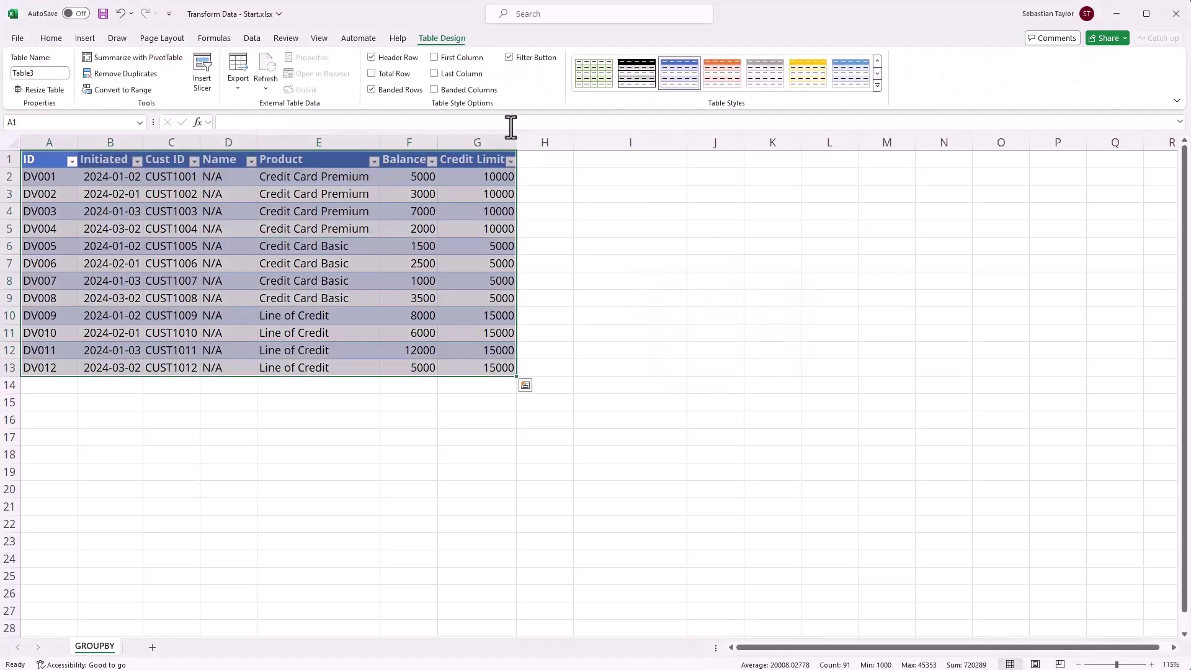
Rename the table to LoanData.
{"action": "left_click", "coordinate": [29, 72]}
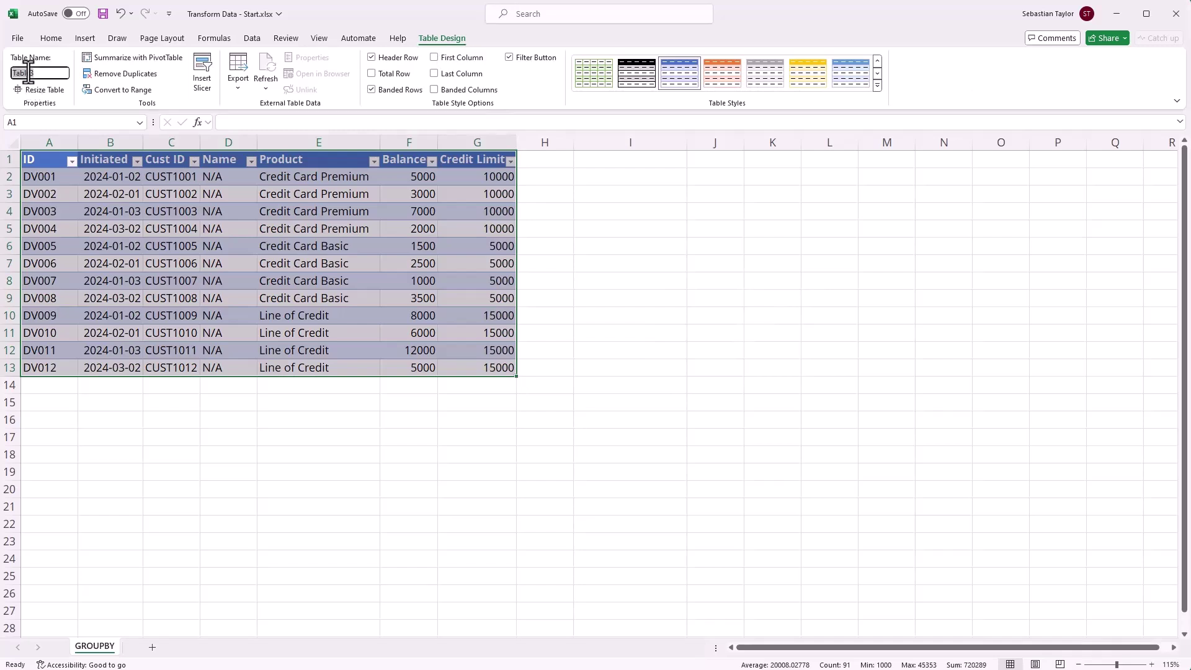
{"action": "type", "text": "LoanData"}
{"action": "key", "text": "Return"}
{"action": "left_click", "coordinate": [620, 179]}
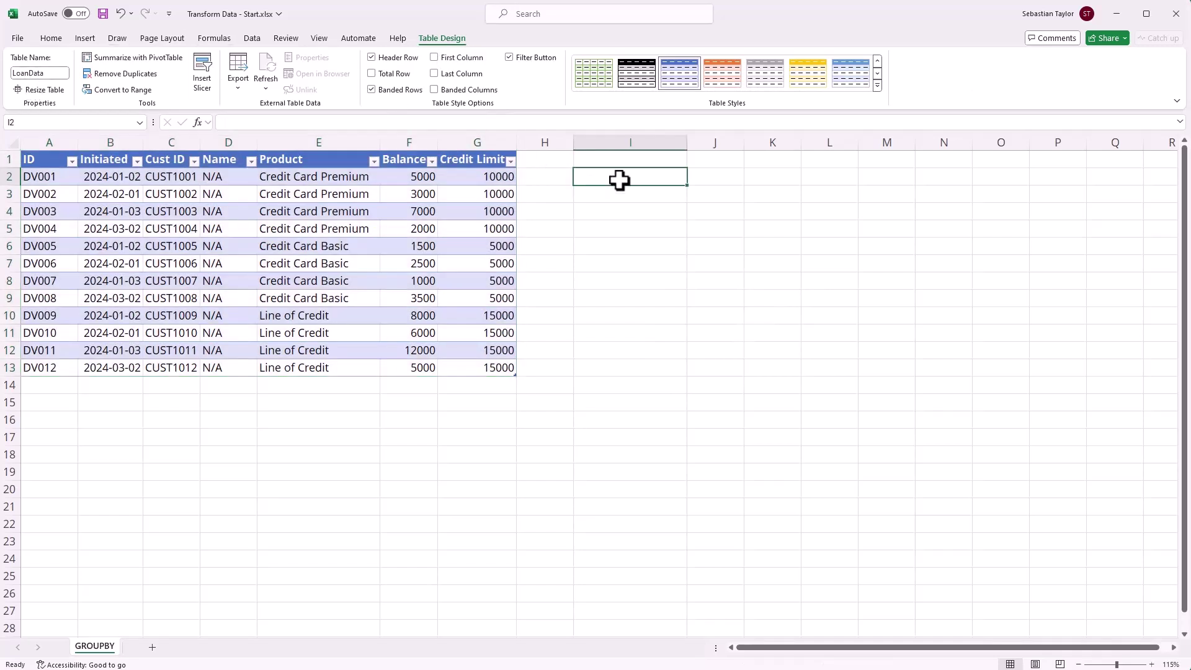
Build =GROUPBY(LoanData[Product],LoanData[Balance],SUM) in I2 using the Product and Balance headers.
{"action": "type", "text": "=GR"}
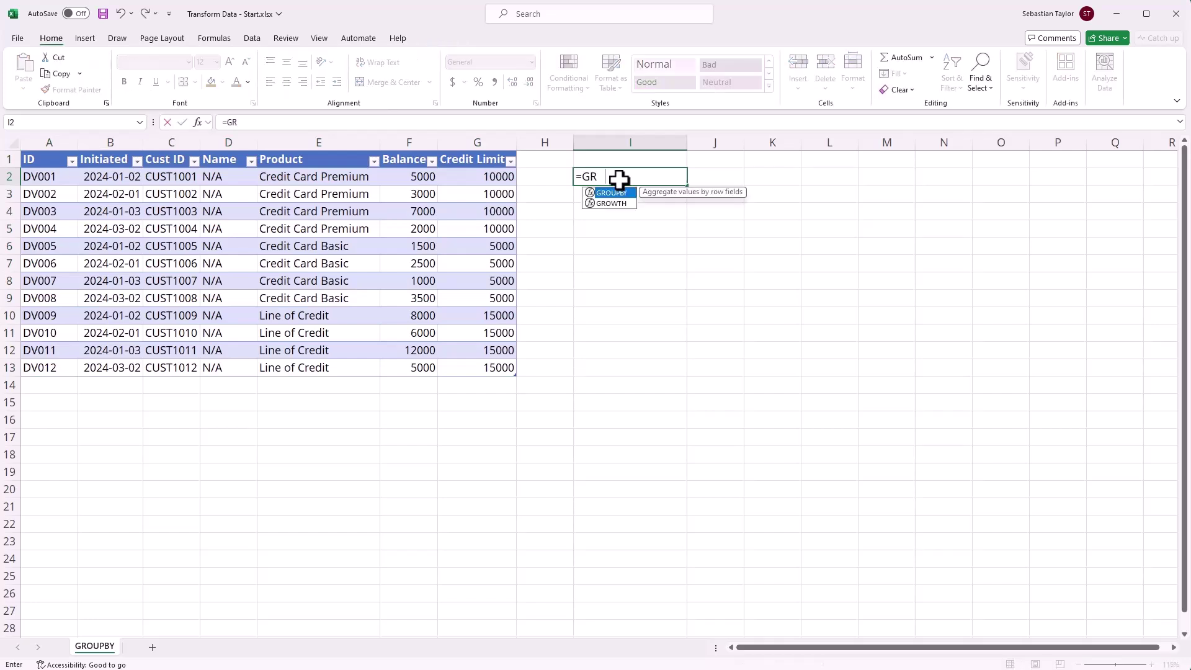
{"action": "type", "text": "OUPBY("}
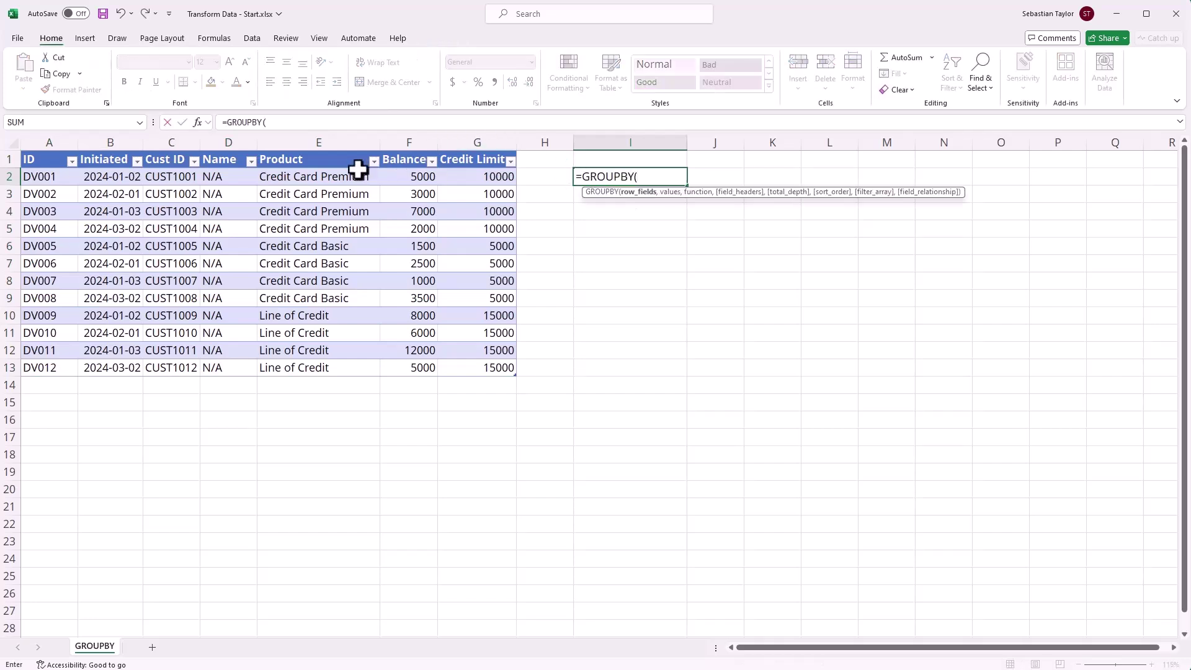
{"action": "left_click", "coordinate": [335, 154]}
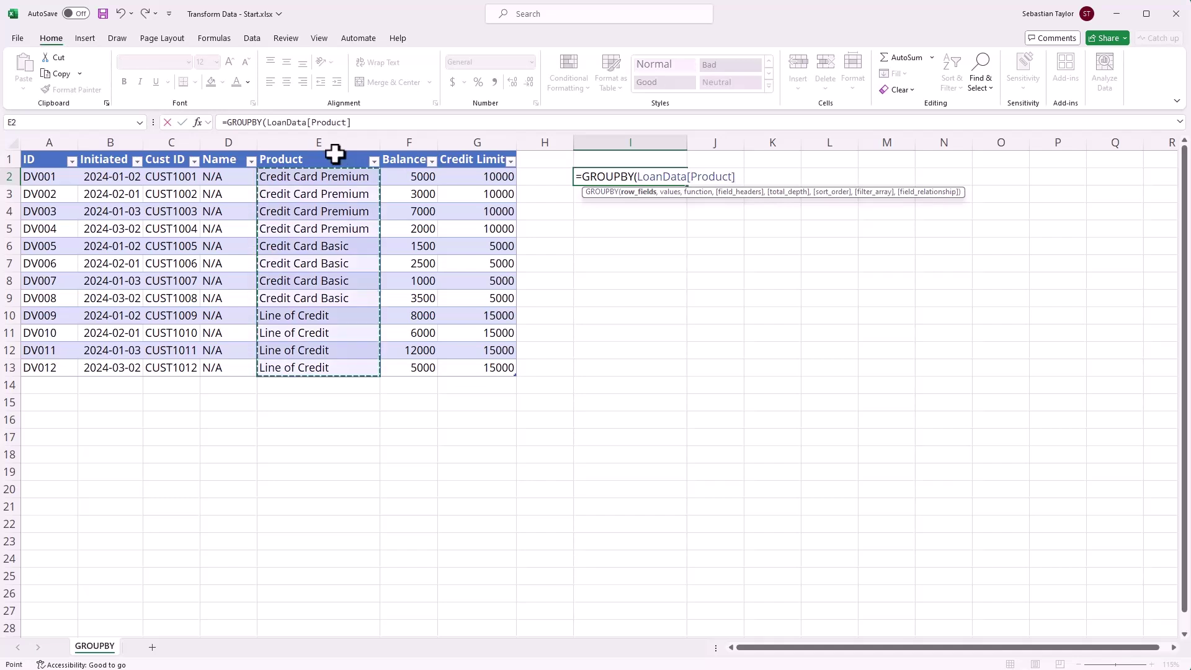
{"action": "type", "text": ","}
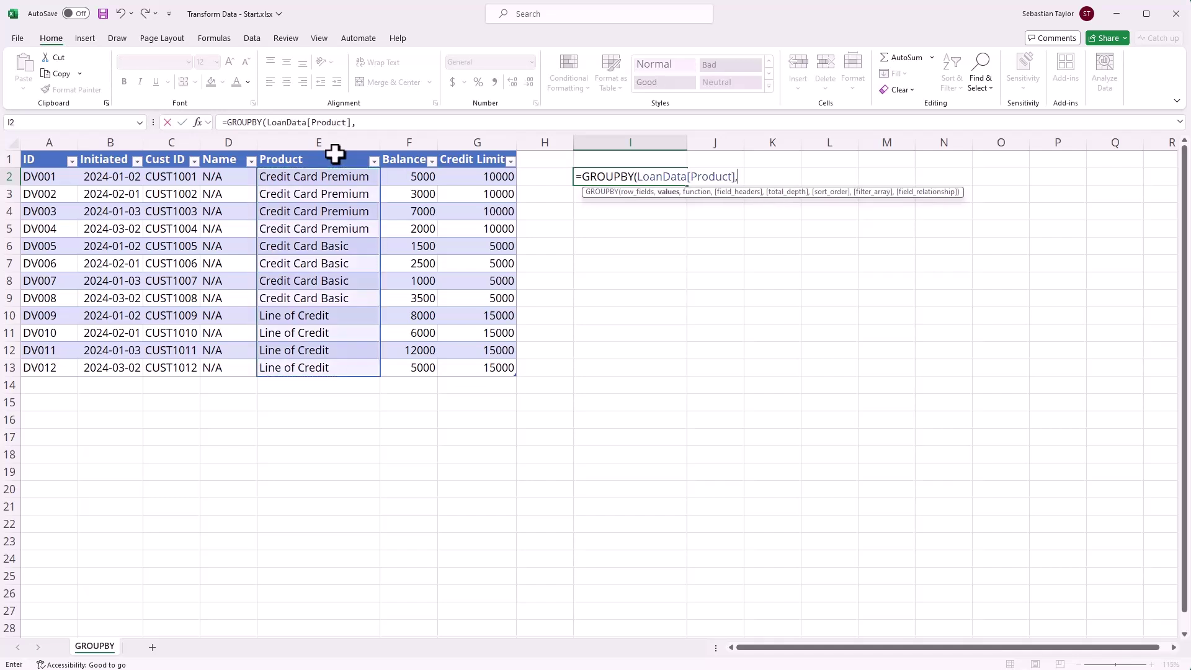
{"action": "left_click", "coordinate": [424, 153]}
{"action": "type", "text": ",SUM)"}
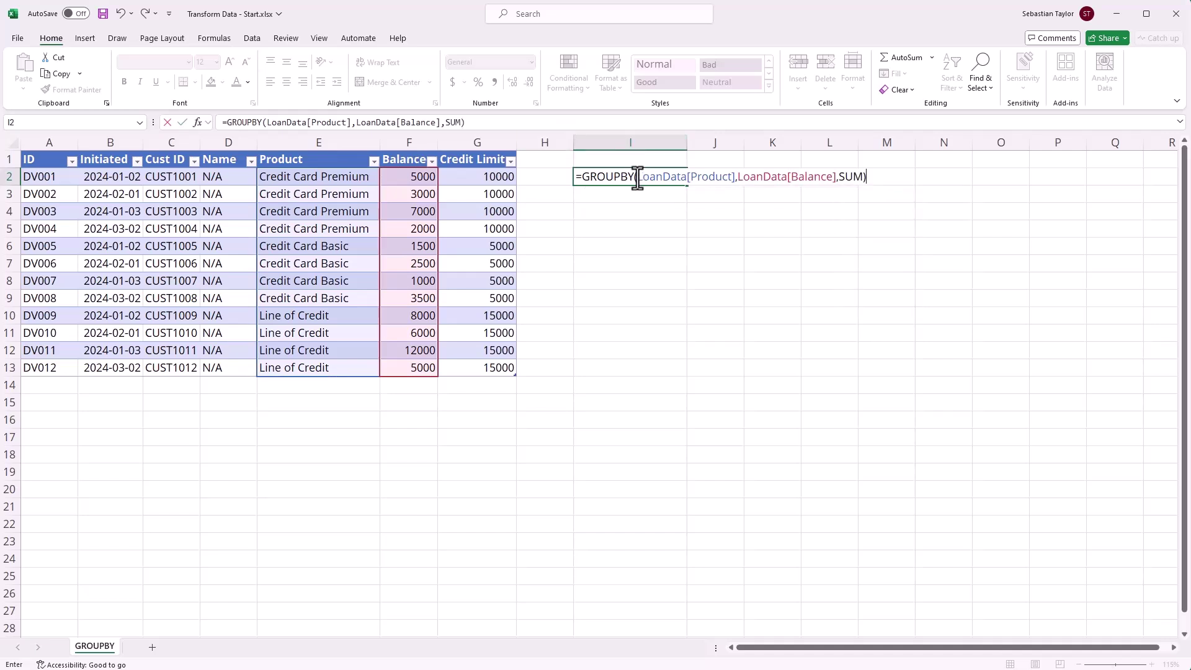
Review the table references and SUM argument, commit the formula, and inspect the spilled I2:J5 totals.
{"action": "left_click_drag", "start_coordinate": [638, 178], "coordinate": [732, 178]}
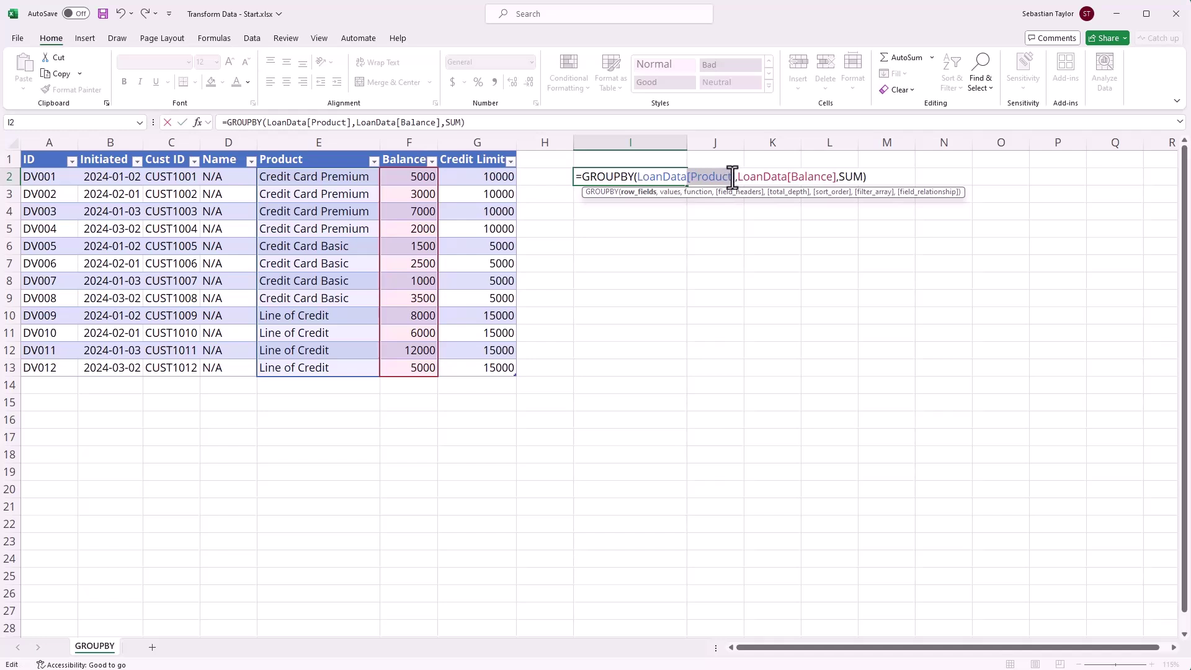
{"action": "left_click_drag", "start_coordinate": [732, 176], "coordinate": [735, 177]}
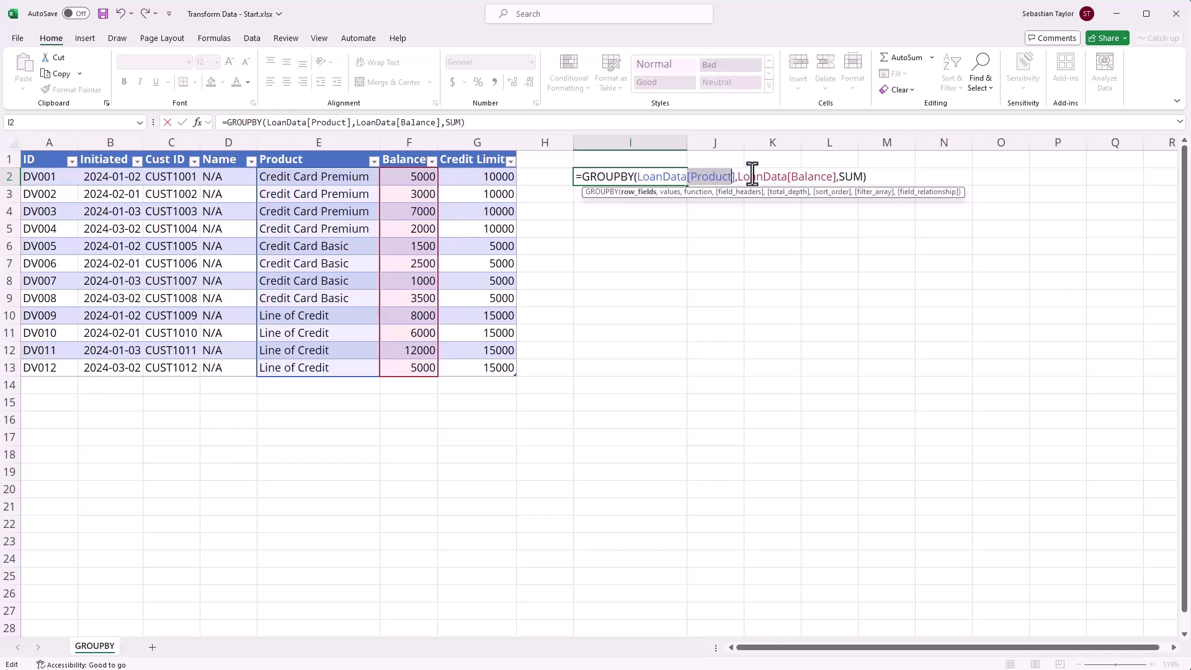
{"action": "left_click", "coordinate": [854, 178]}
{"action": "key", "text": "Return"}
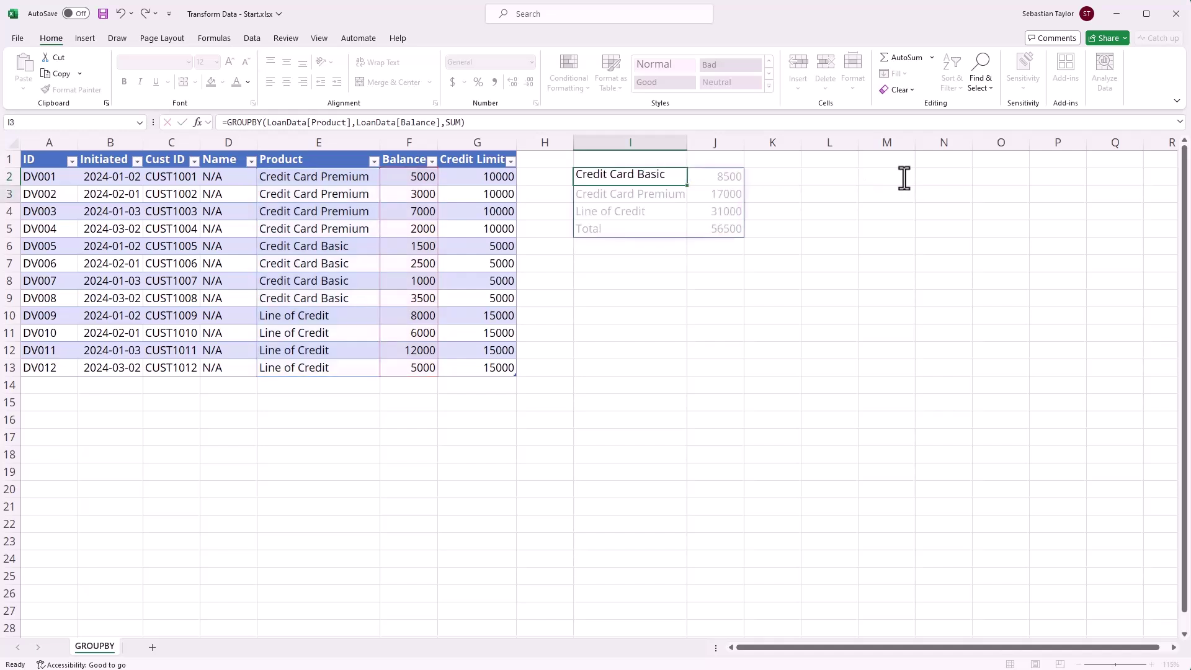
{"action": "left_click_drag", "start_coordinate": [640, 178], "coordinate": [718, 231]}
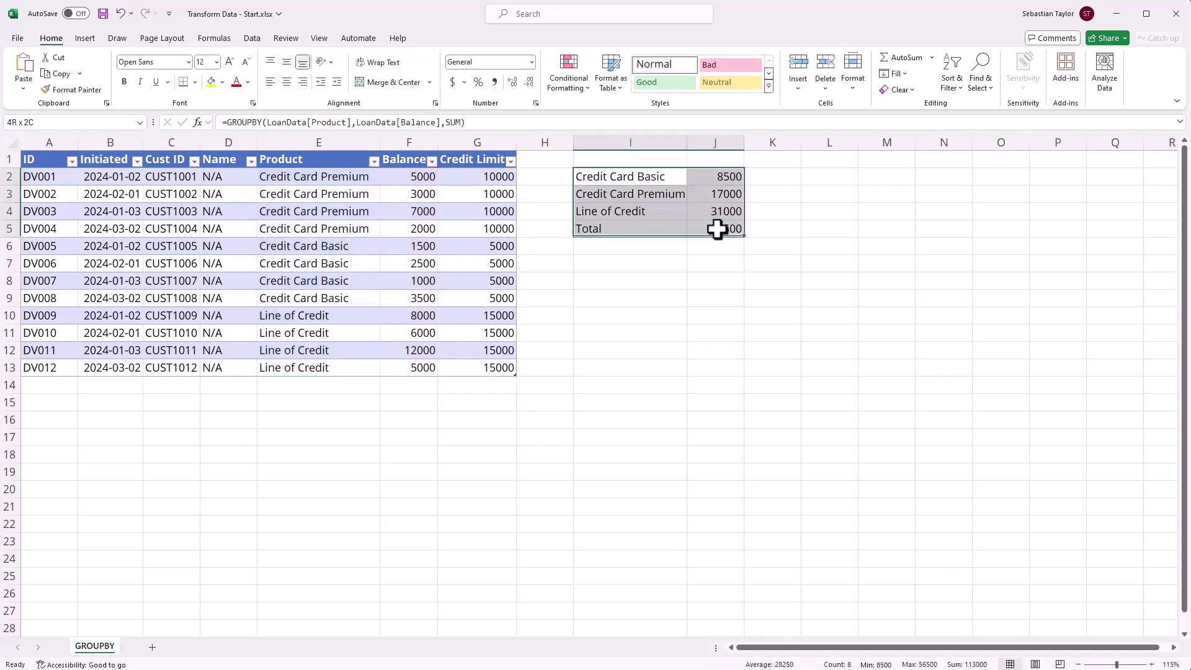
{"action": "left_click", "coordinate": [796, 234]}
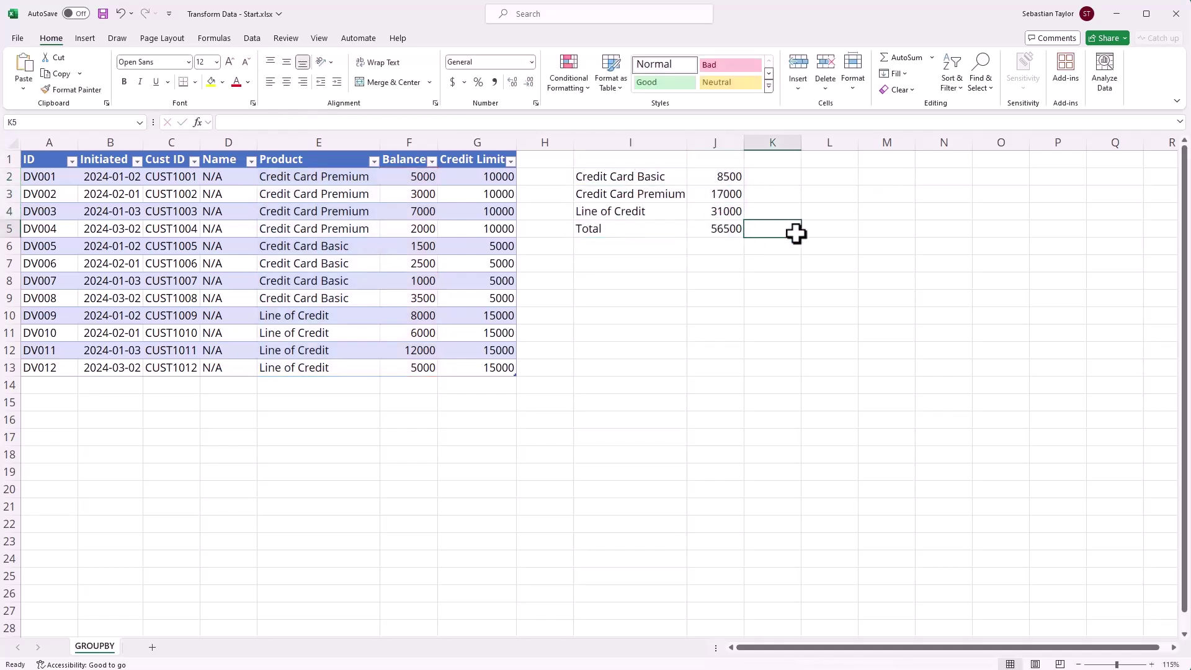
{"action": "left_click", "coordinate": [647, 178]}
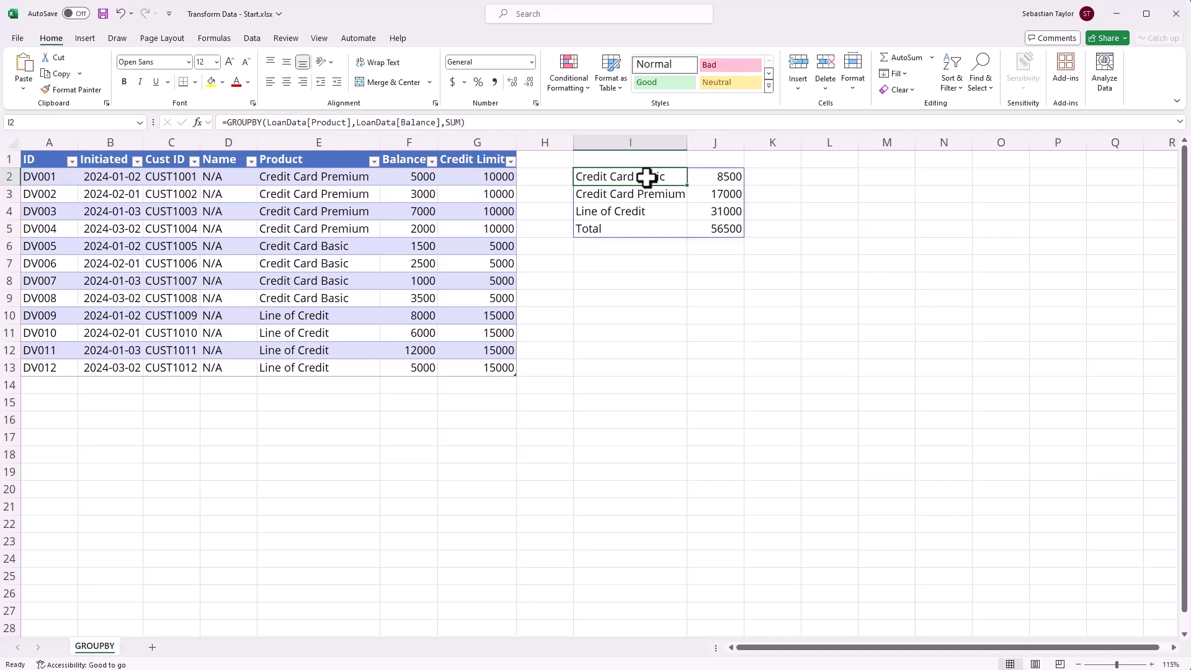
{"action": "double_click", "coordinate": [647, 177]}
{"action": "left_click", "coordinate": [463, 155]}
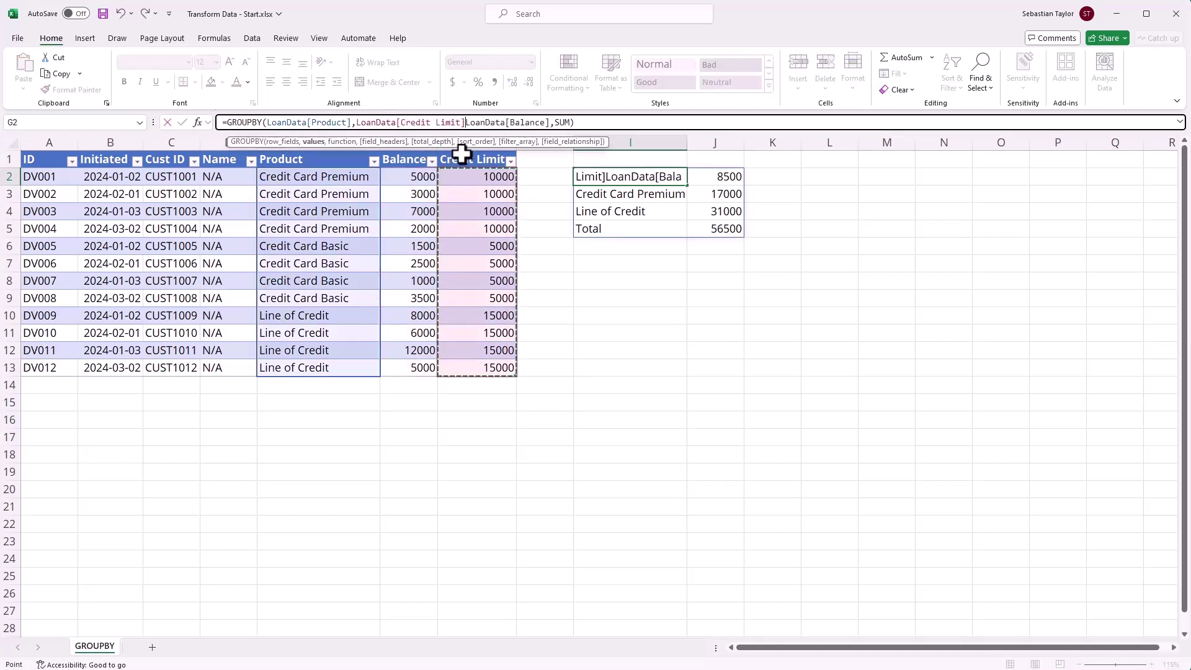
{"action": "type", "text": "-"}
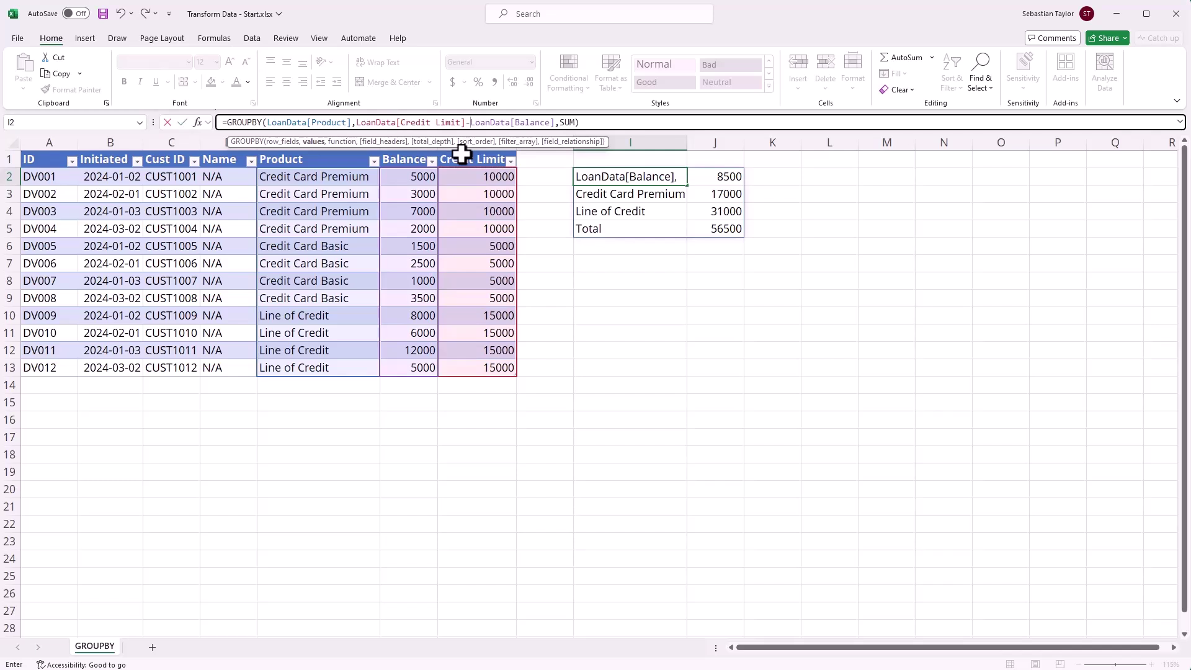
{"action": "key", "text": "Return"}
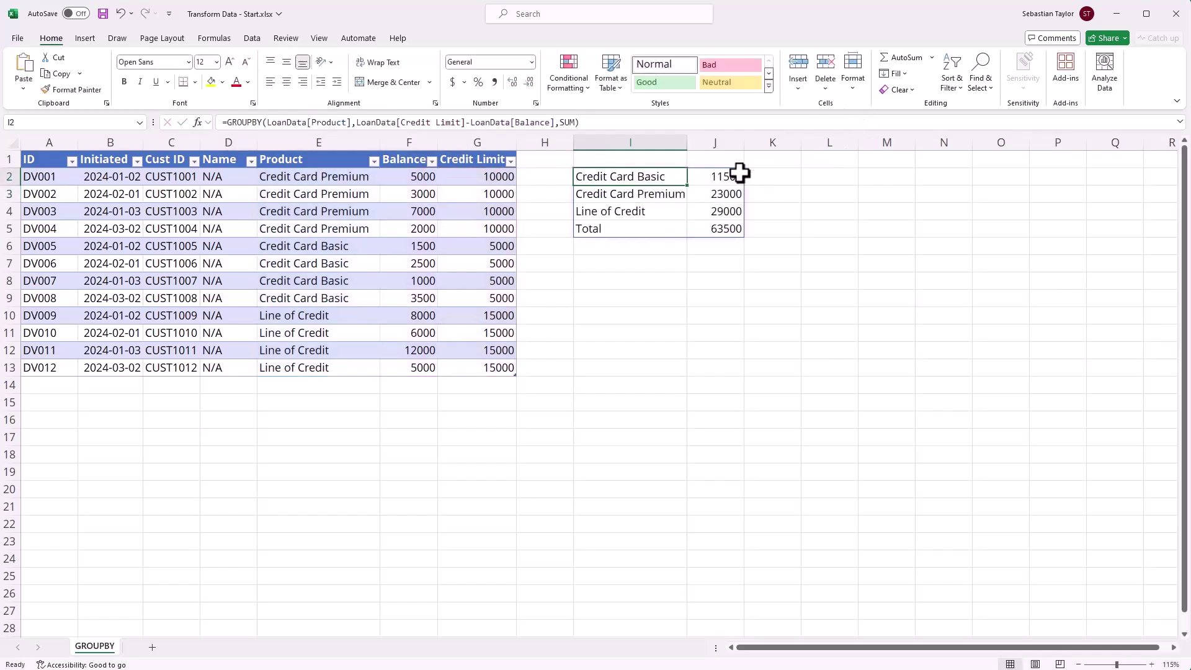
{"action": "left_click_drag", "start_coordinate": [710, 176], "coordinate": [719, 227]}
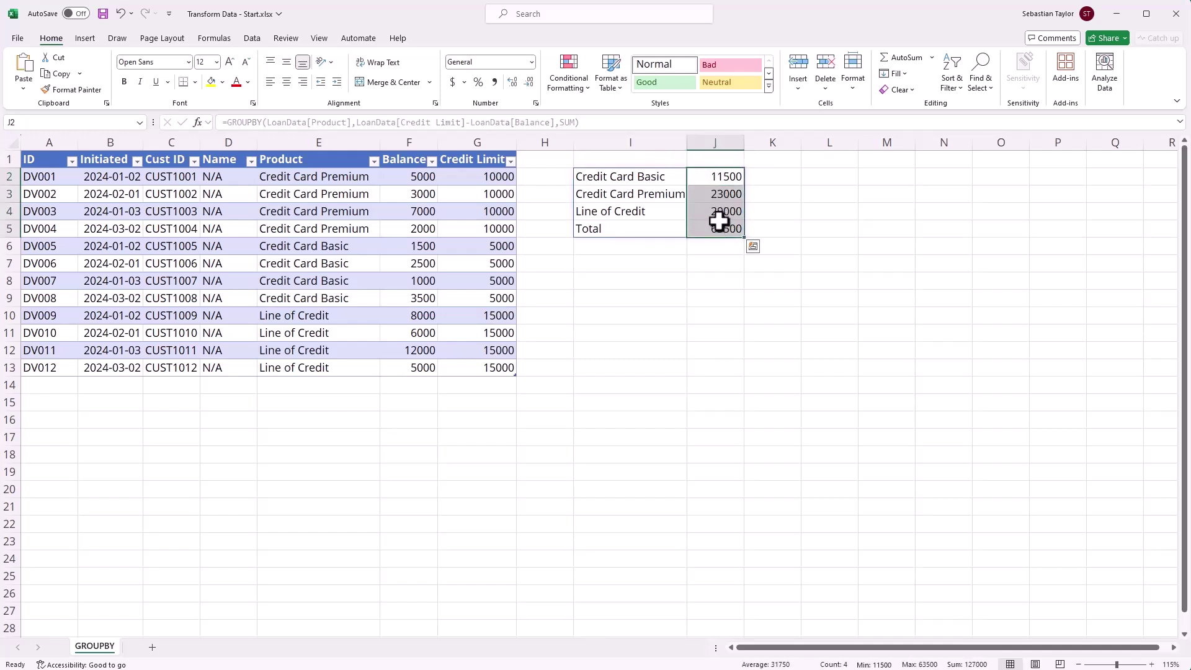
{"action": "key", "text": "ctrl+z"}
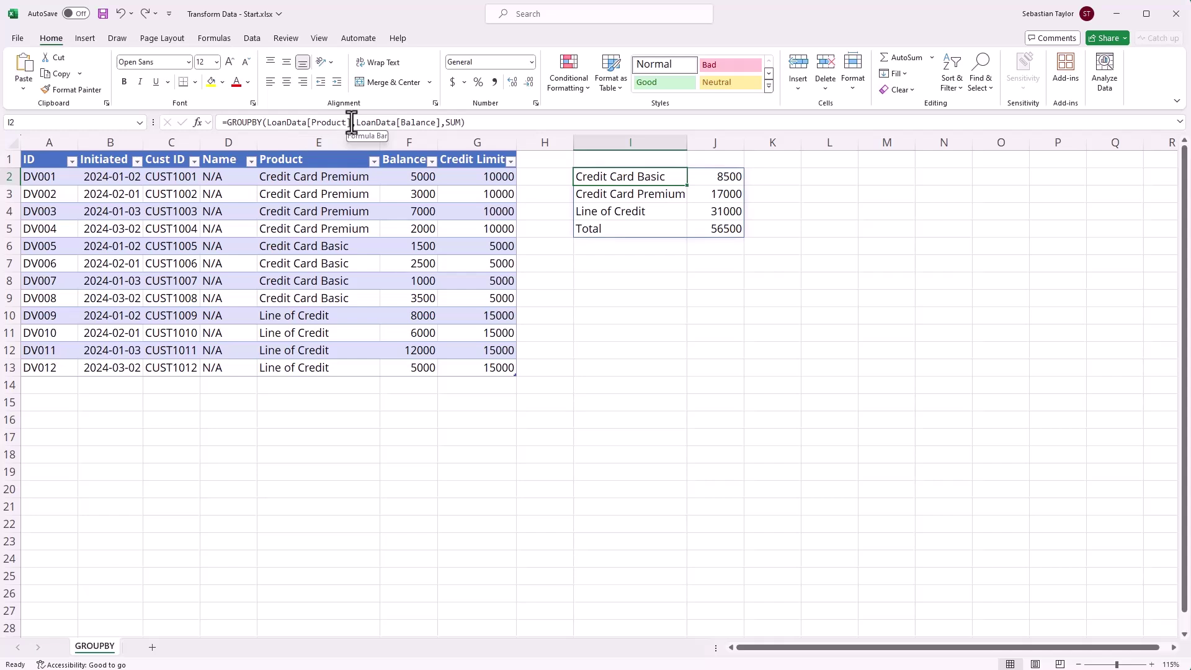
{"action": "left_click_drag", "start_coordinate": [351, 122], "coordinate": [267, 120]}
{"action": "key", "text": "BackSpace"}
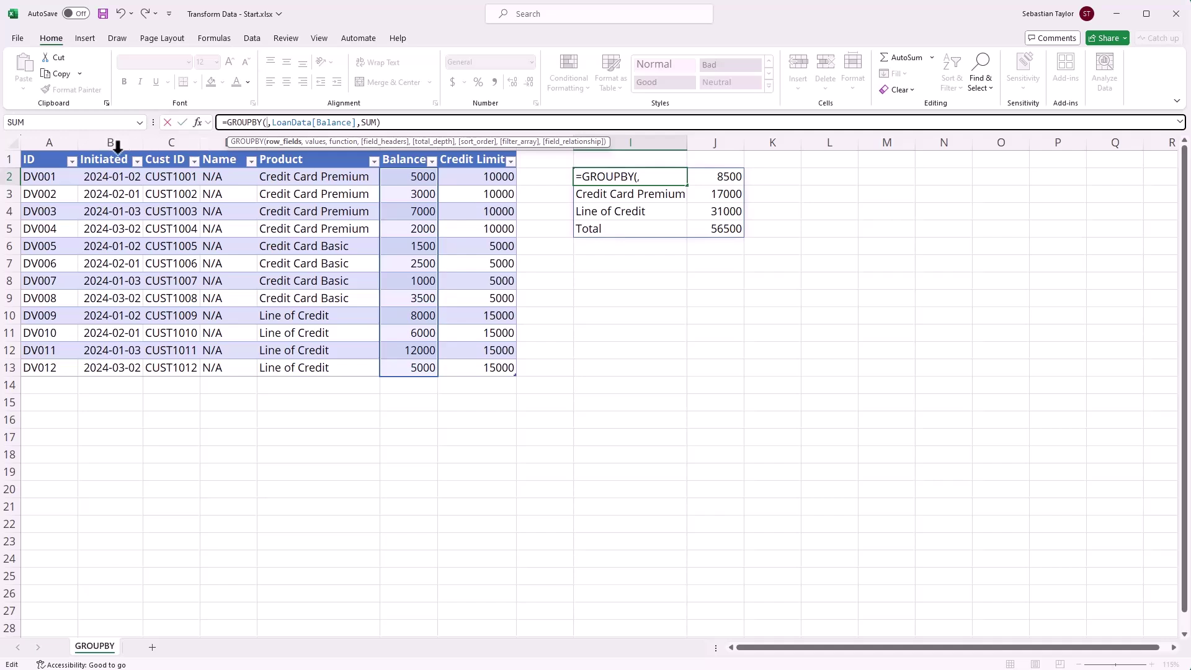
{"action": "left_click", "coordinate": [118, 147]}
{"action": "left_click", "coordinate": [273, 153], "text": "ctrl"}
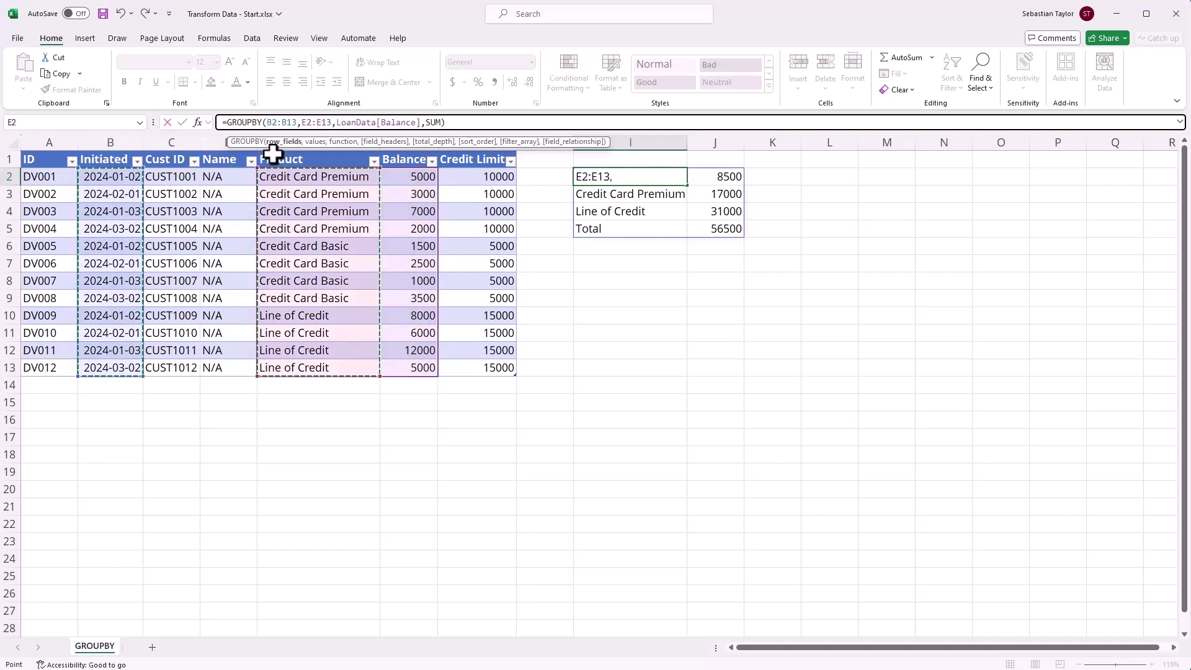
{"action": "key", "text": "ctrl+z"}
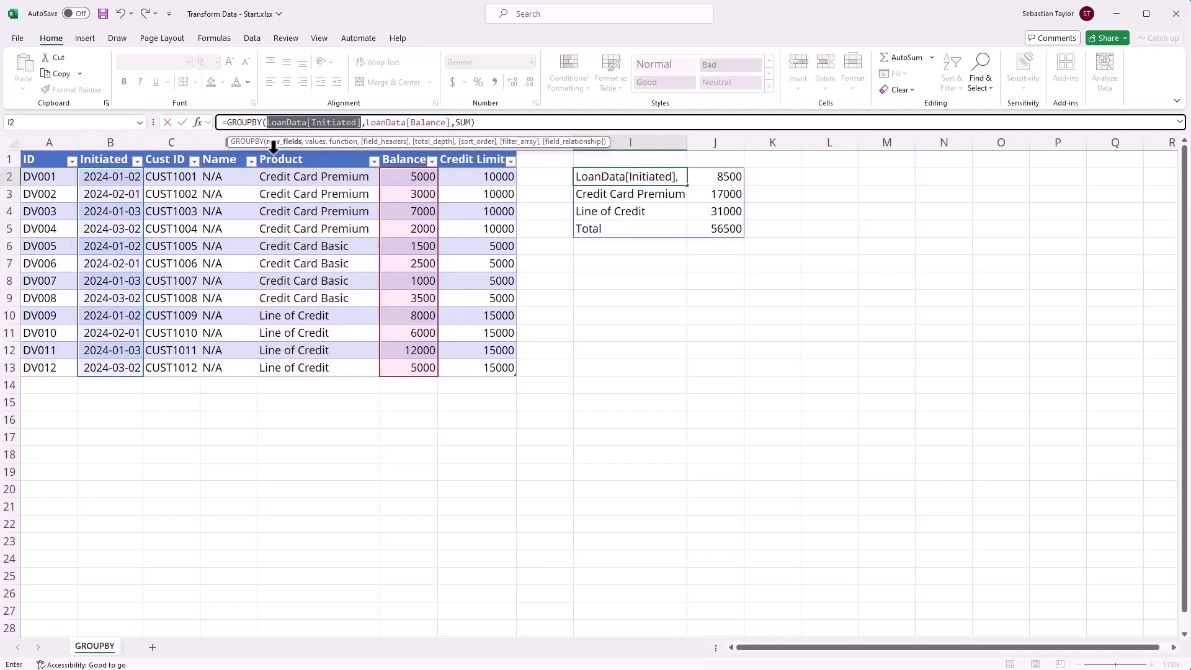
{"action": "left_click", "coordinate": [273, 146]}
{"action": "key", "text": "ctrl+Return"}
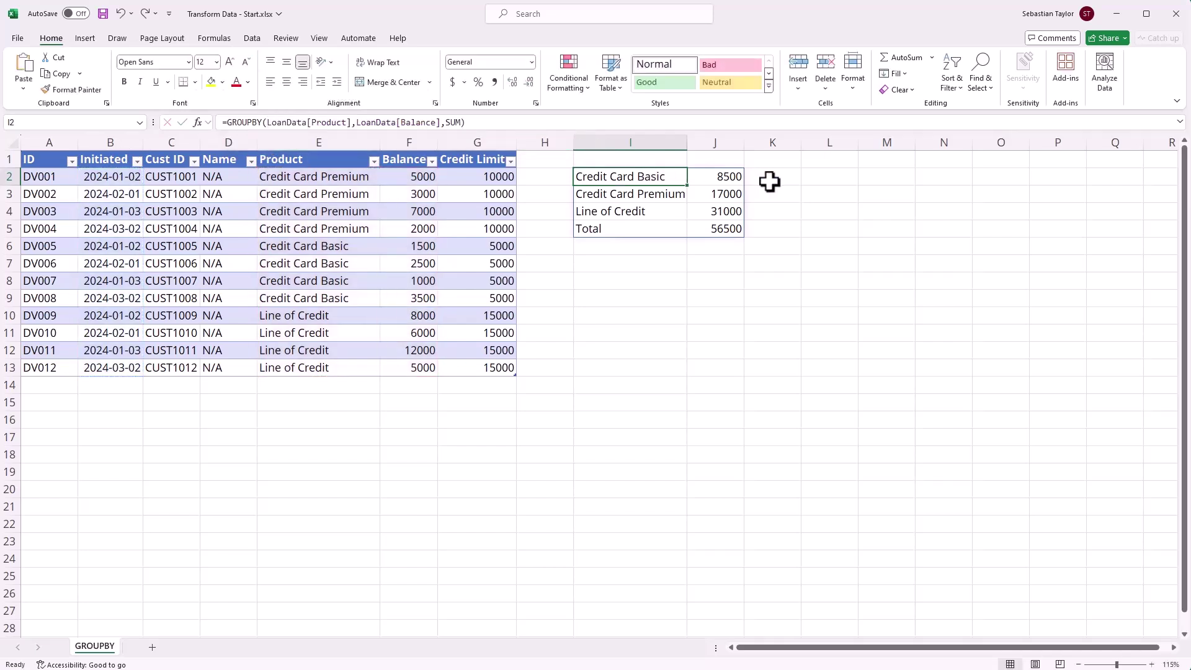